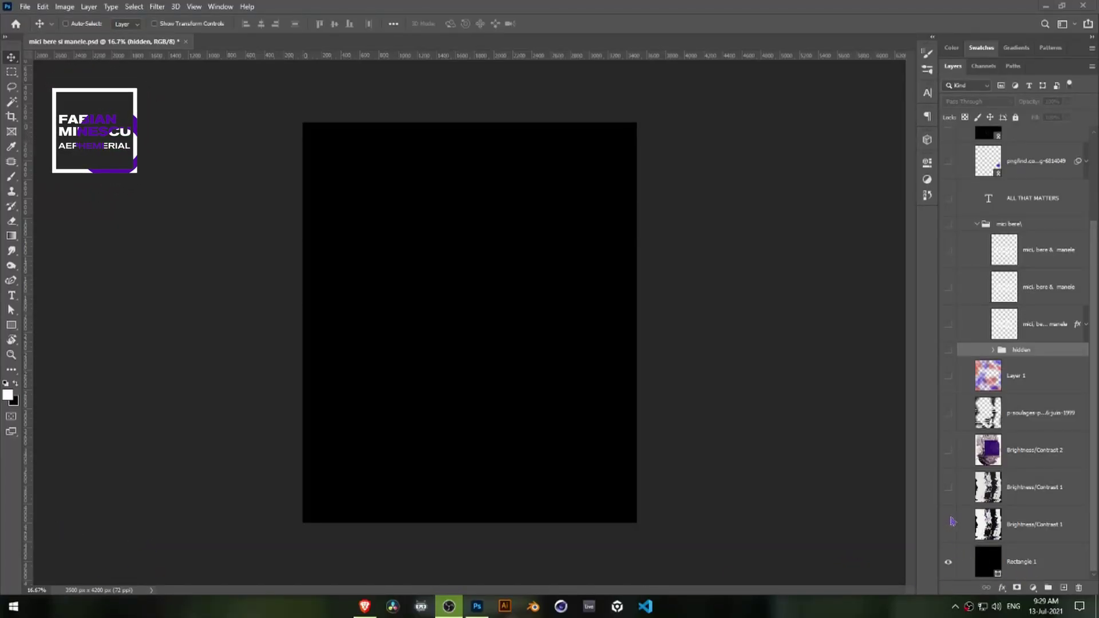
- Show the black-and-white glitch image and both Brightness/Contrast 1 adjustment layers
click(948, 525)
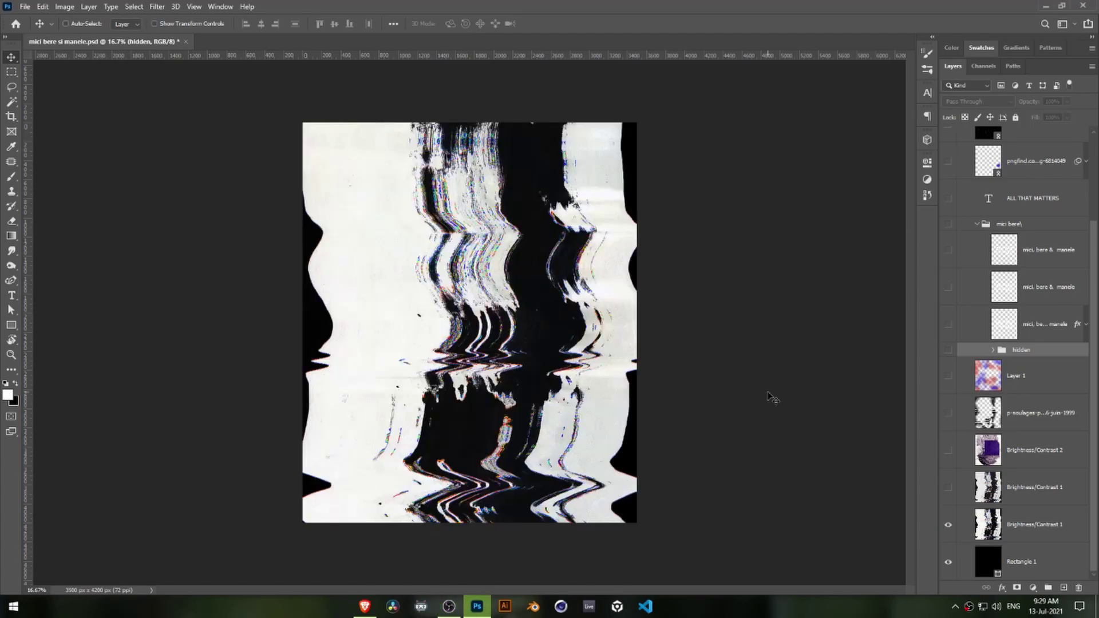
scroll(773, 398, up, 1)
scroll(776, 395, up, 1)
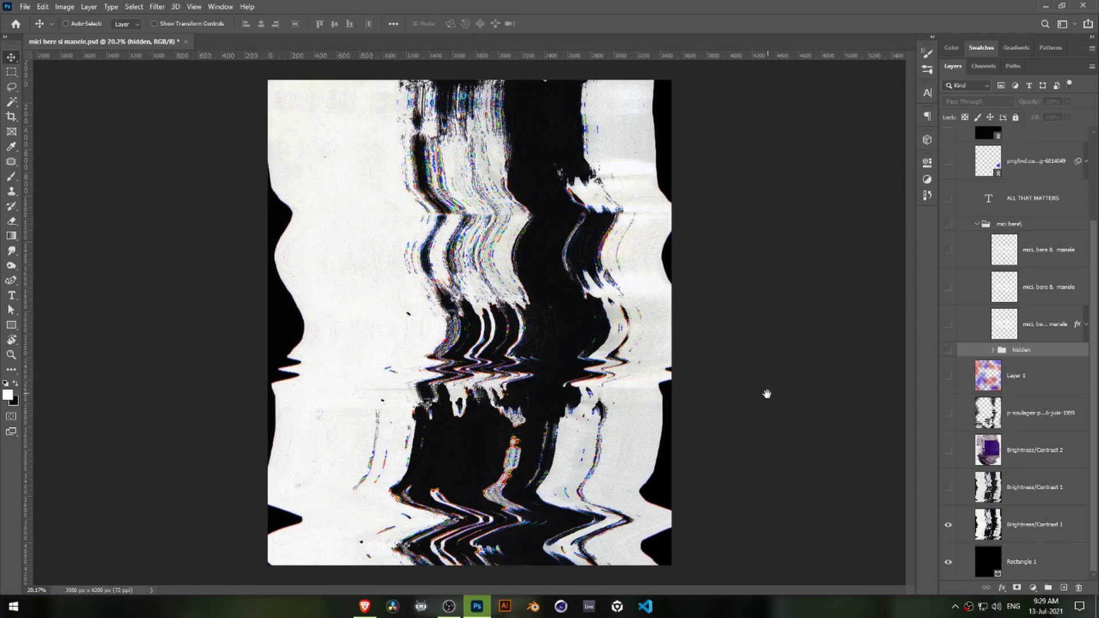
click(948, 488)
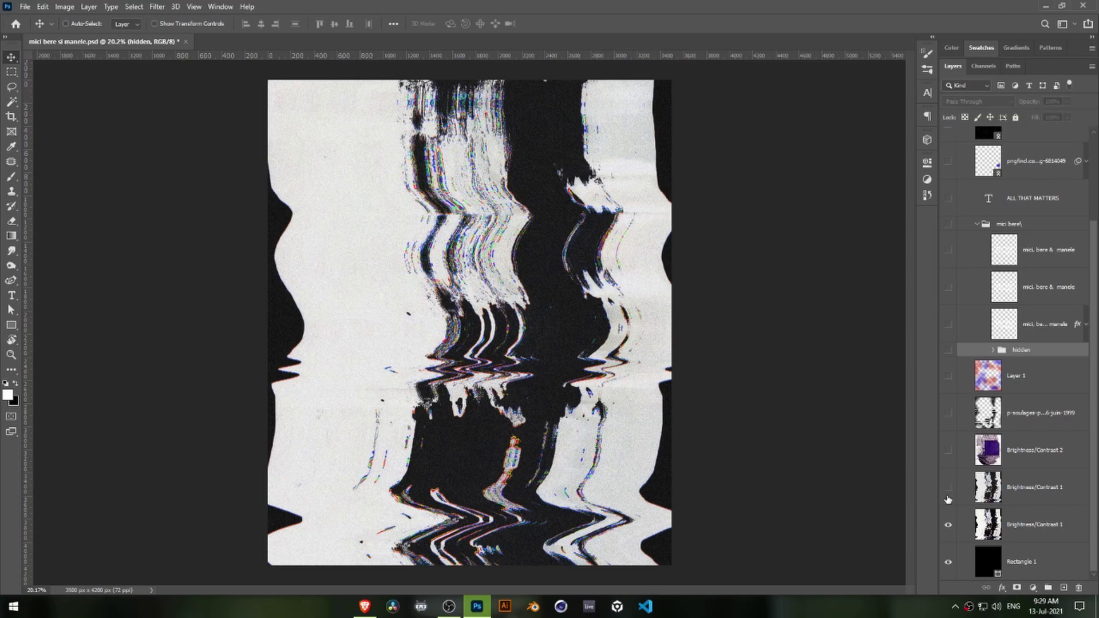
click(948, 488)
- Turn on Brightness/Contrast 2, the p-soulages streak texture and Layer 1's orange-purple gradient
click(948, 450)
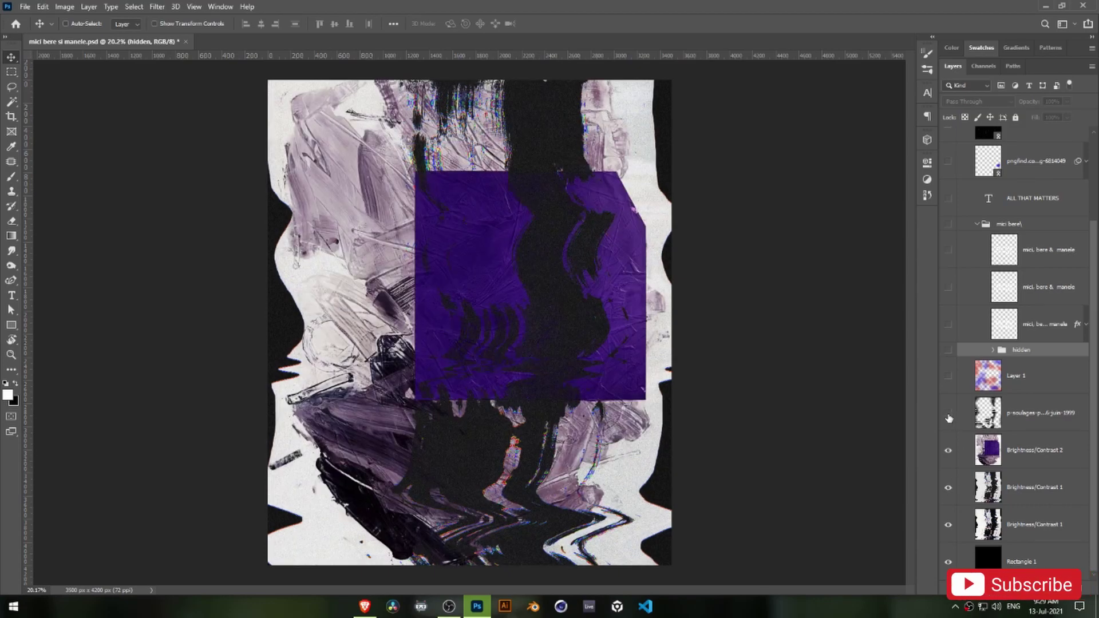
click(948, 413)
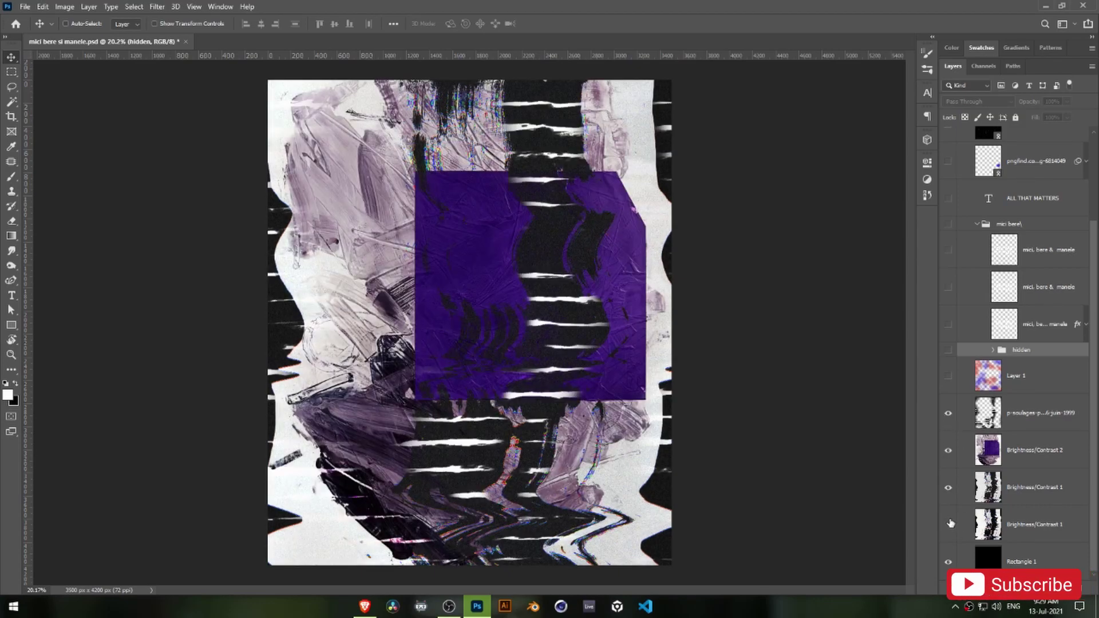
click(948, 376)
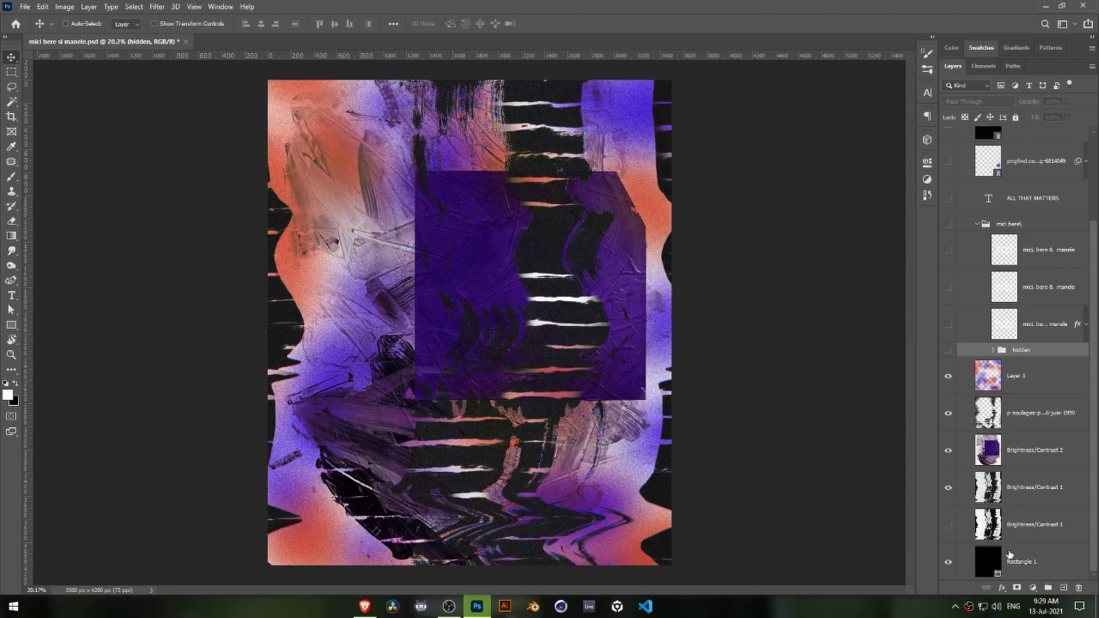
click(1011, 483)
click(1006, 456)
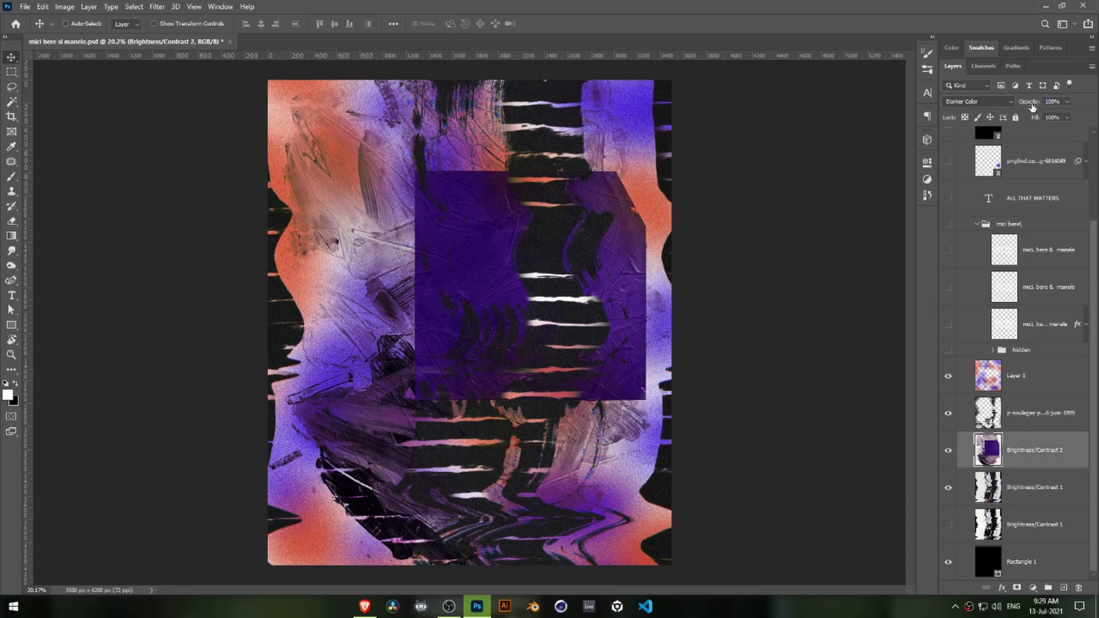
click(1047, 405)
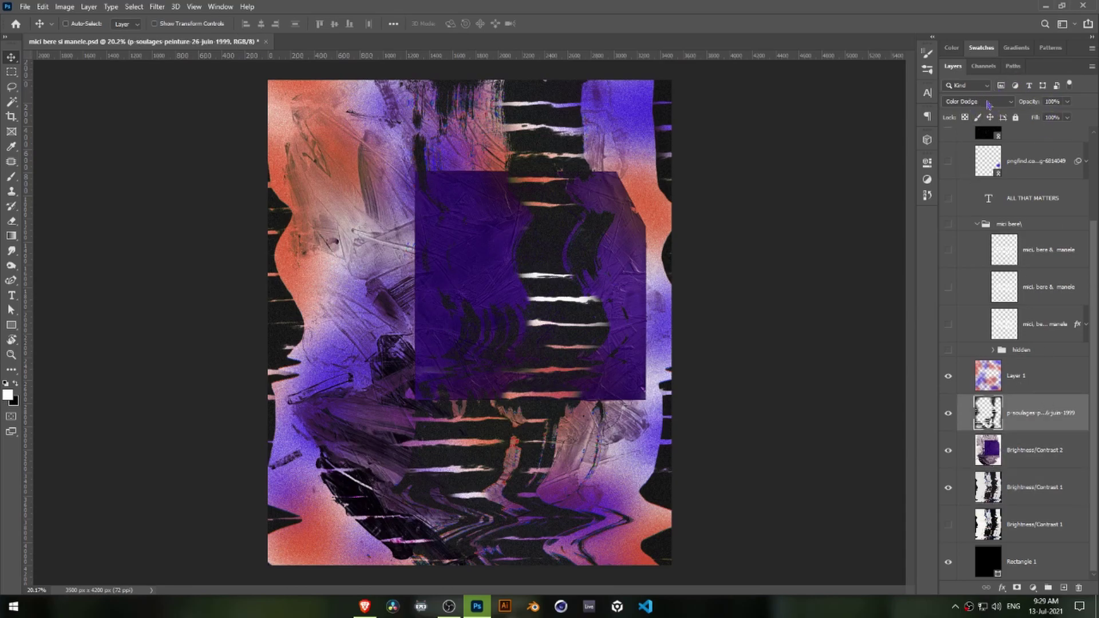
click(1045, 368)
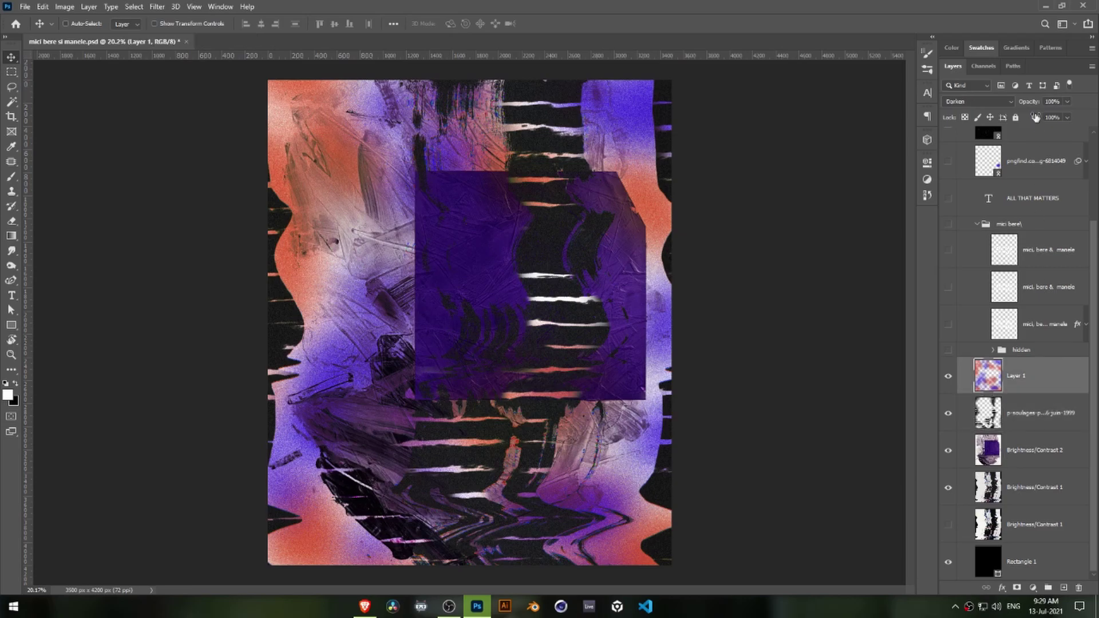
- Set up a 600 px Brush in Dissolve mode with red as the painting colour
key(b)
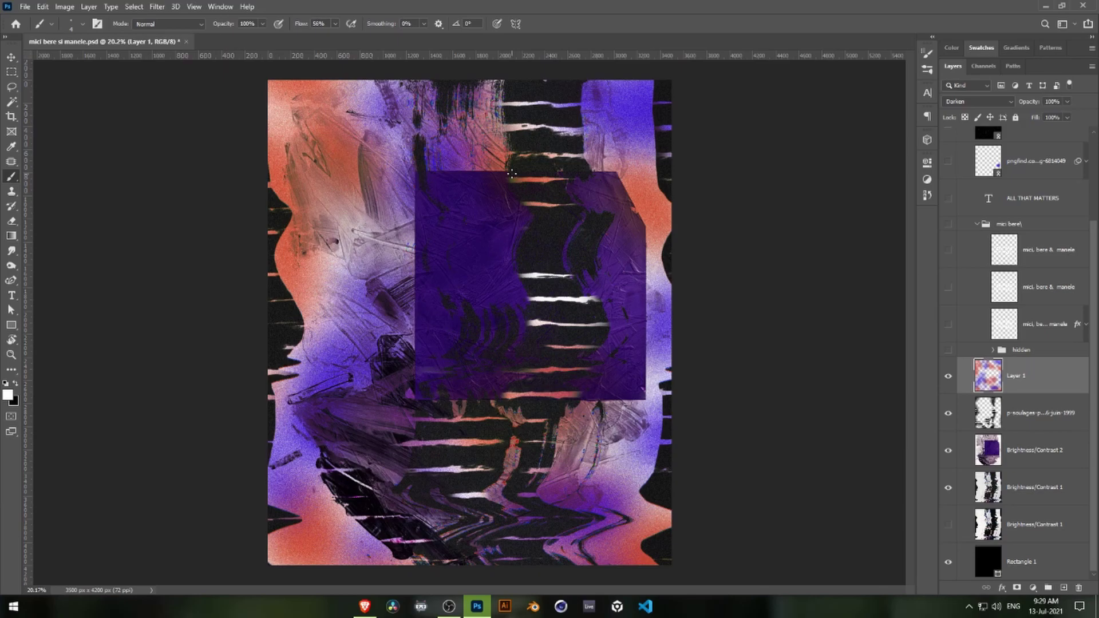
key(bracketright)
key(bracketright)
key(bracketright)
click(202, 27)
click(154, 49)
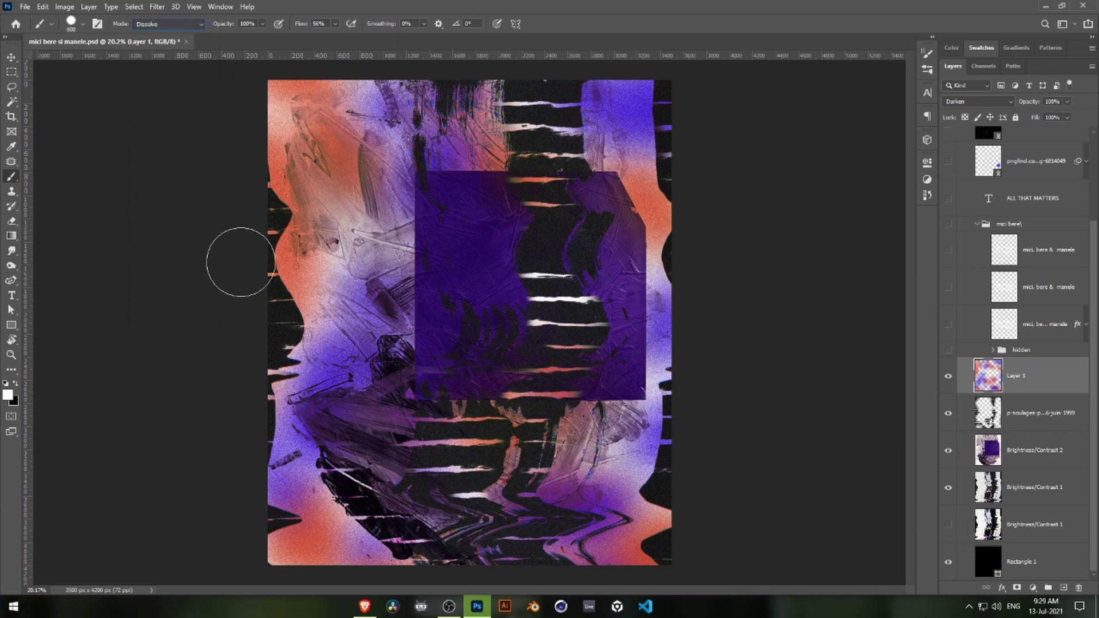
click(952, 47)
click(1034, 86)
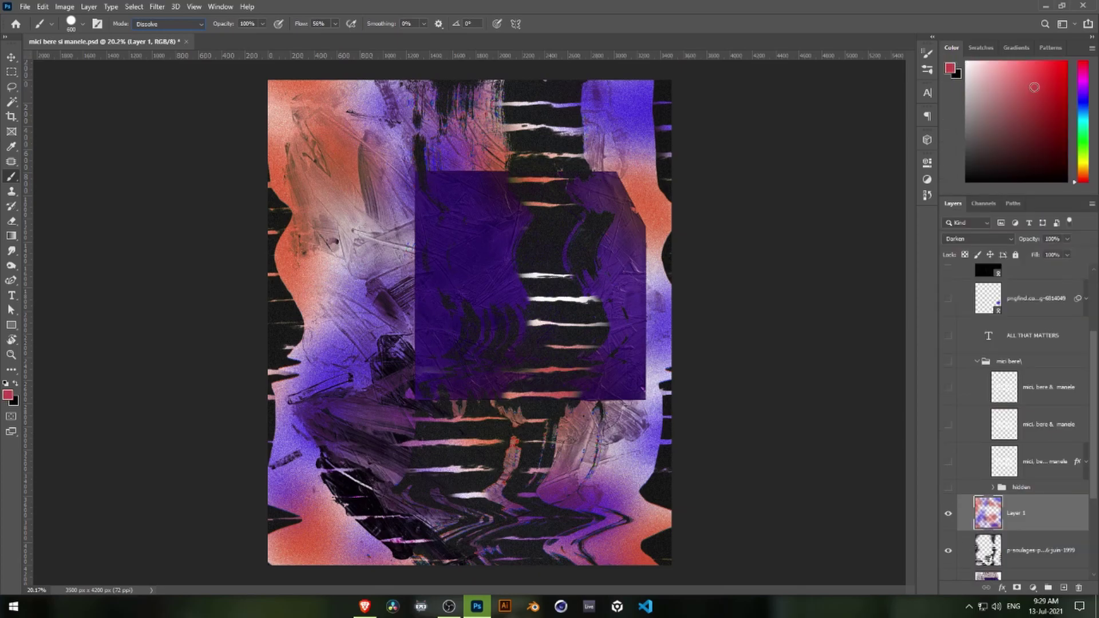
- Test red dabs on the canvas, lower the brush hardness, and undo both strokes
click(615, 134)
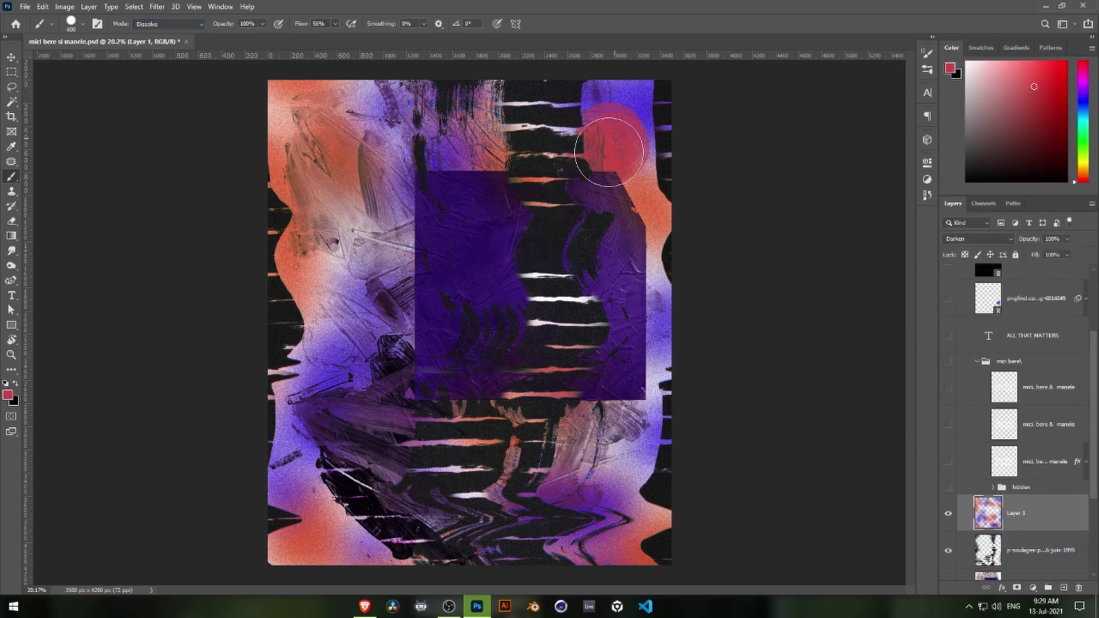
key(ctrl+z)
right_click(435, 152)
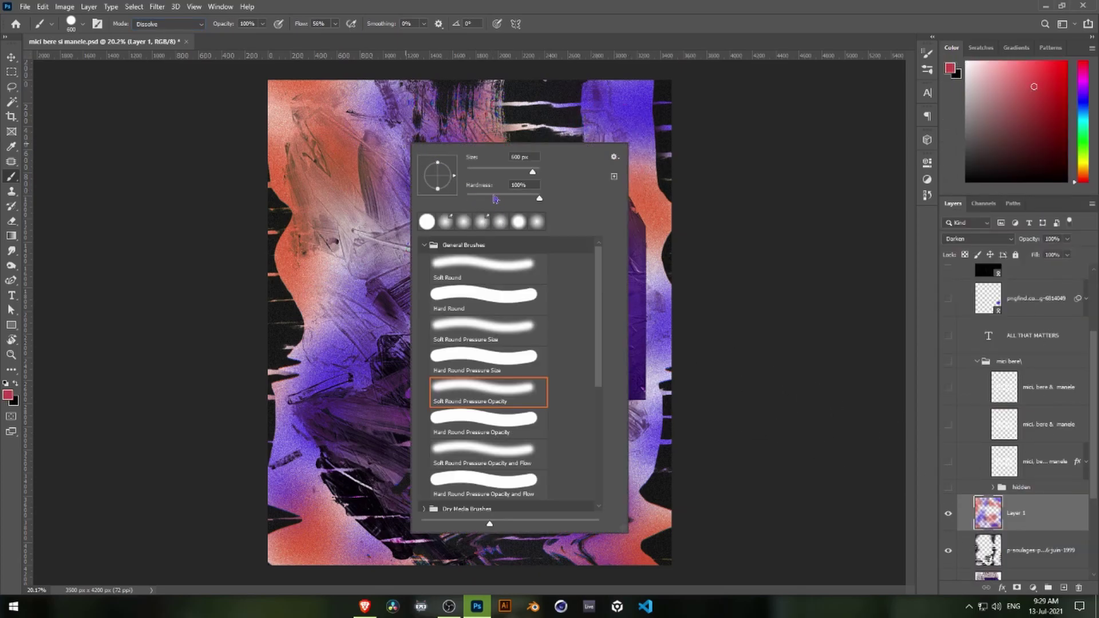
click(496, 199)
key(Return)
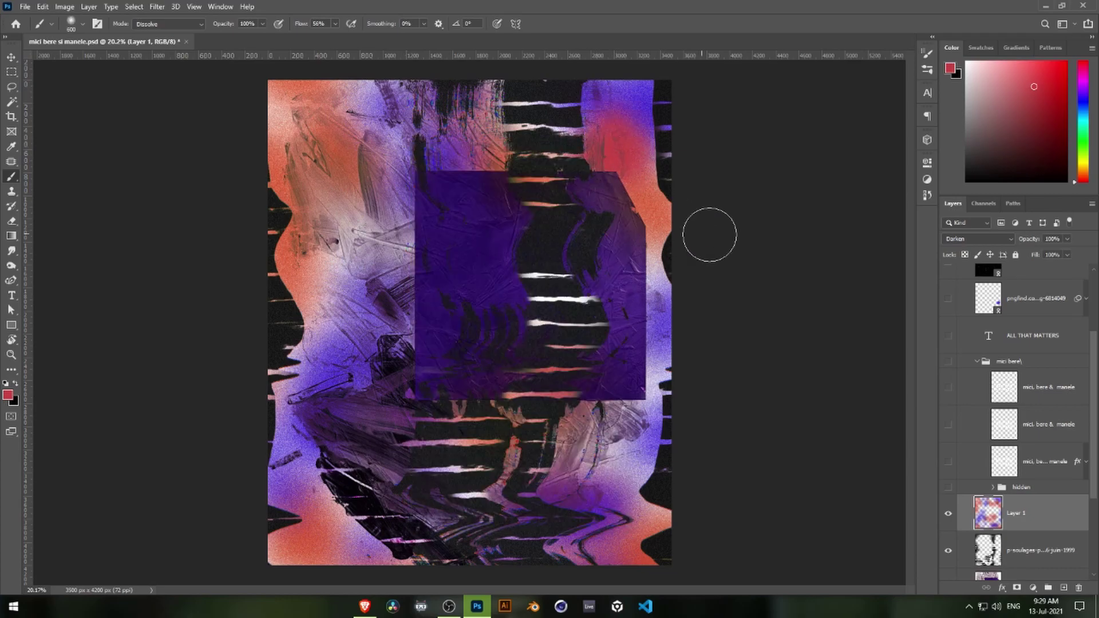
key(ctrl+z)
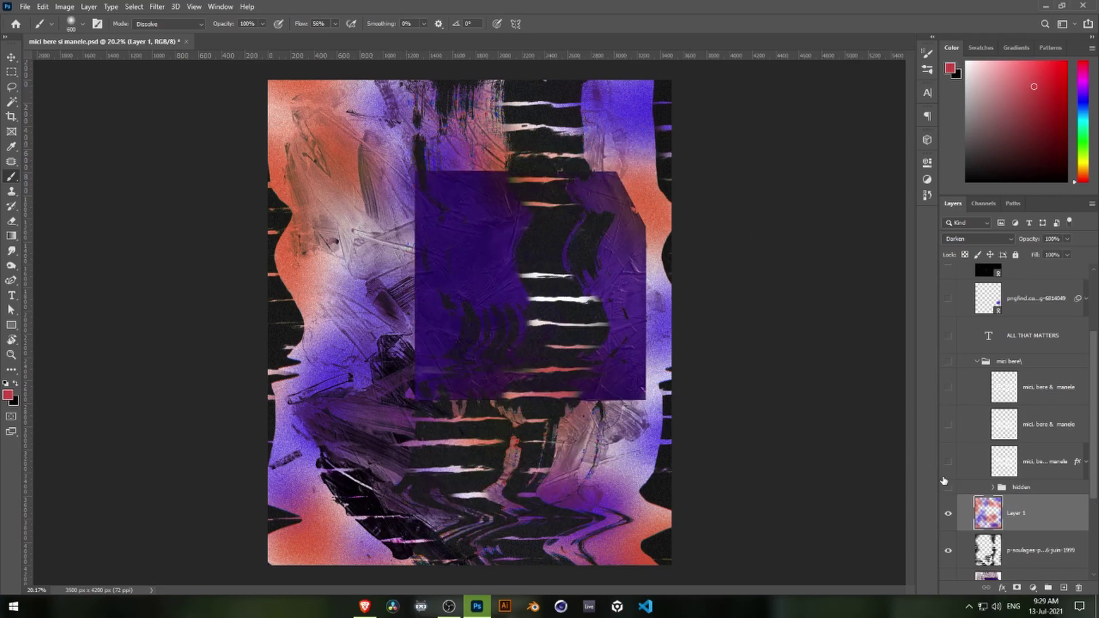
- Hide the warped text versions and show the plain 'mici, bere & manele' layer inside the hidden group
click(949, 462)
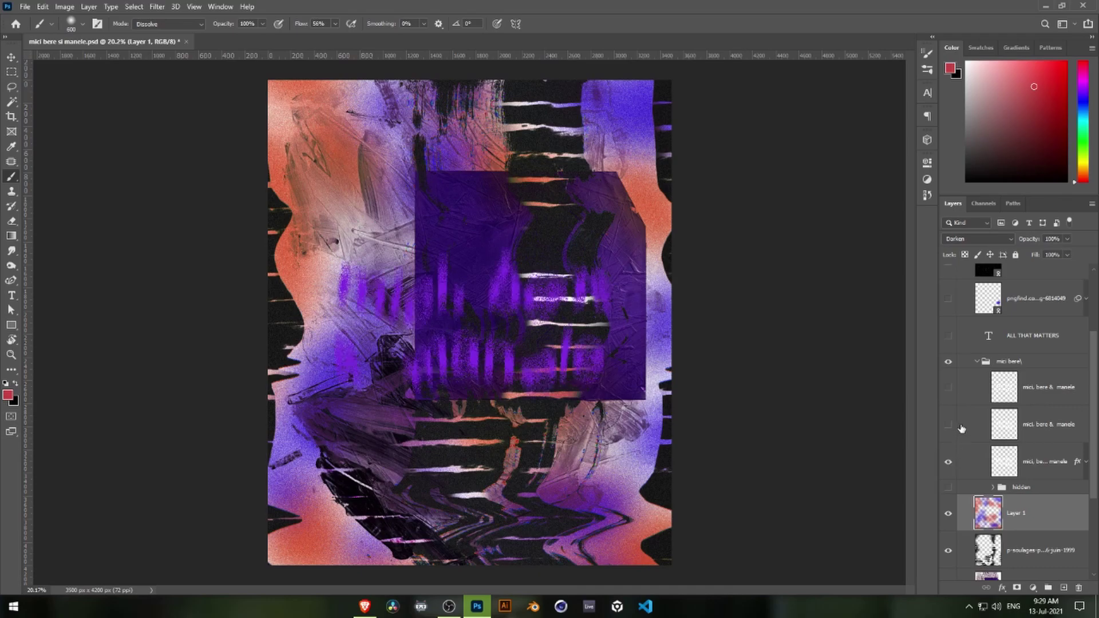
click(949, 461)
click(949, 387)
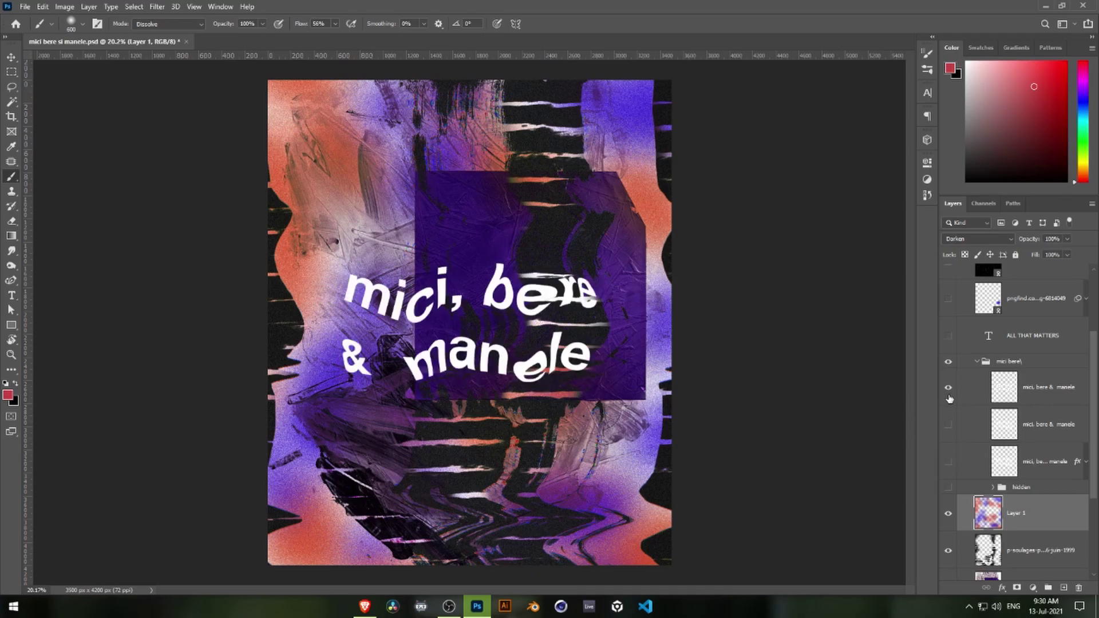
key(v)
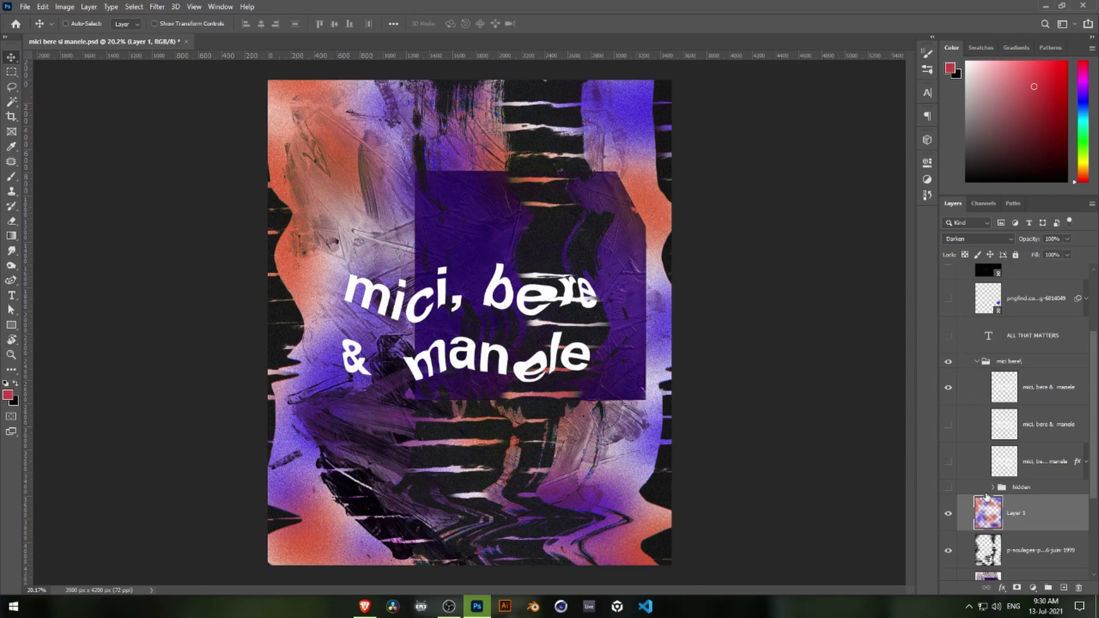
click(988, 487)
click(948, 387)
scroll(950, 458, down, 2)
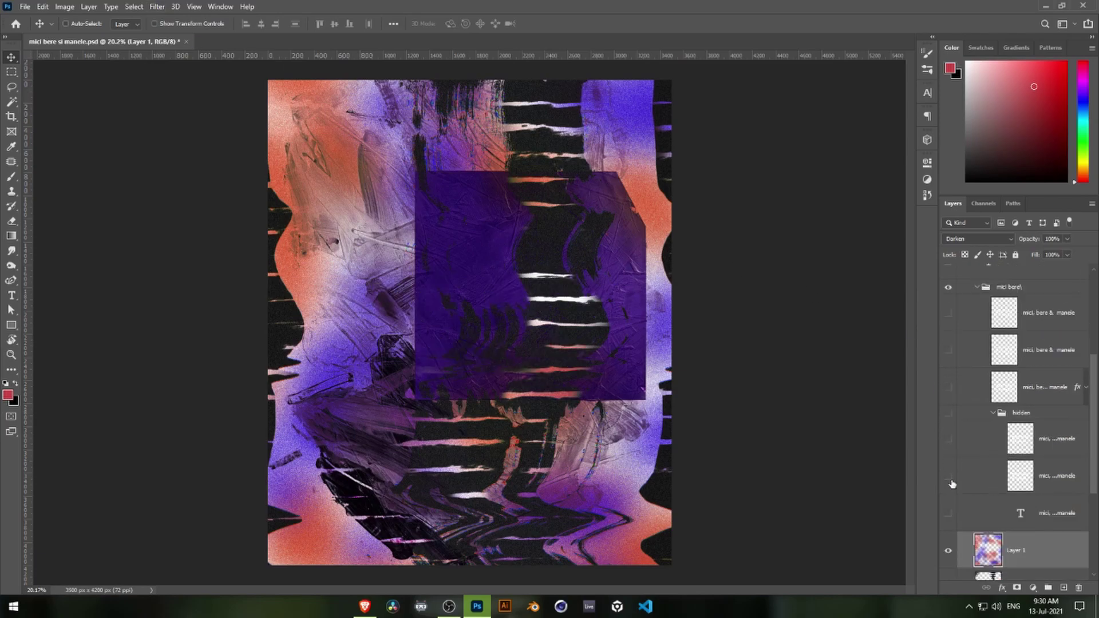
click(948, 514)
- Select the plain text layer, rasterize it, and bring it into Liquify
click(157, 7)
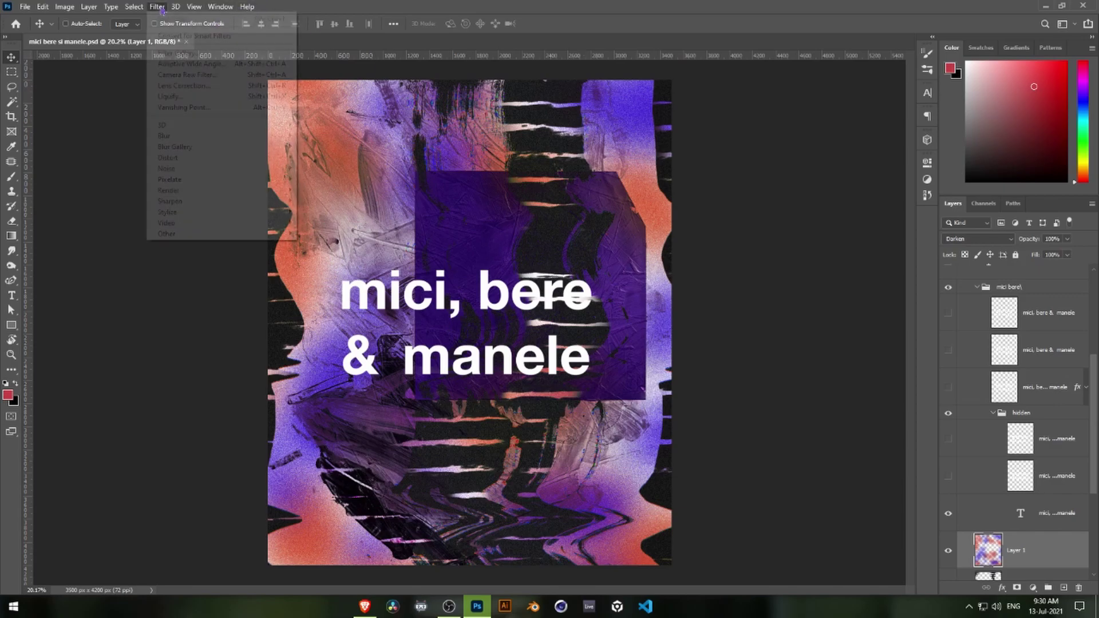
click(170, 97)
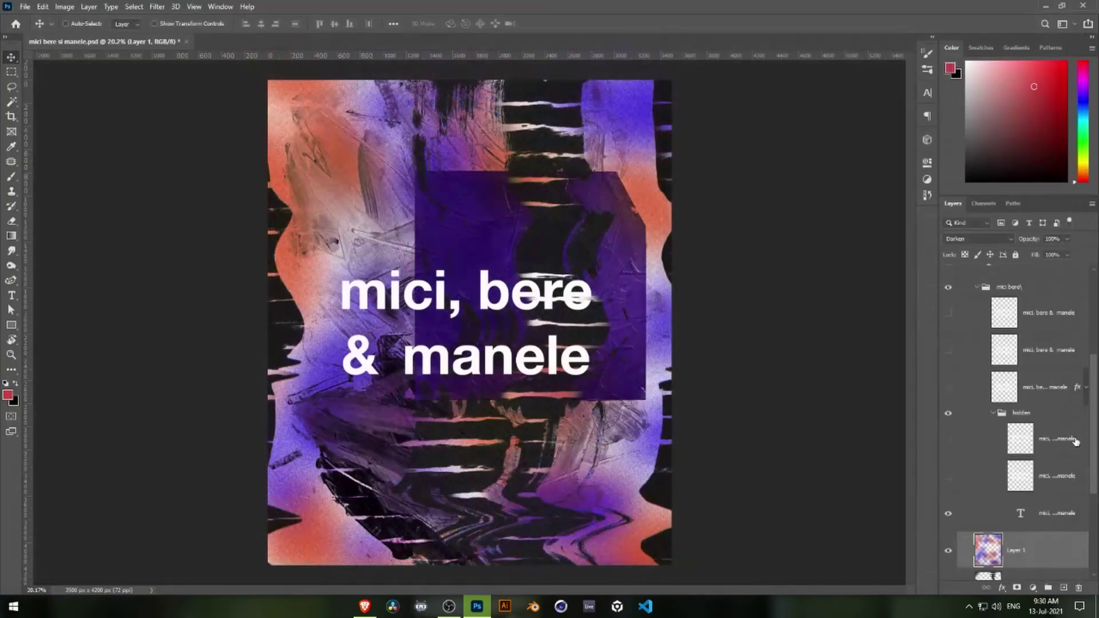
click(1009, 501)
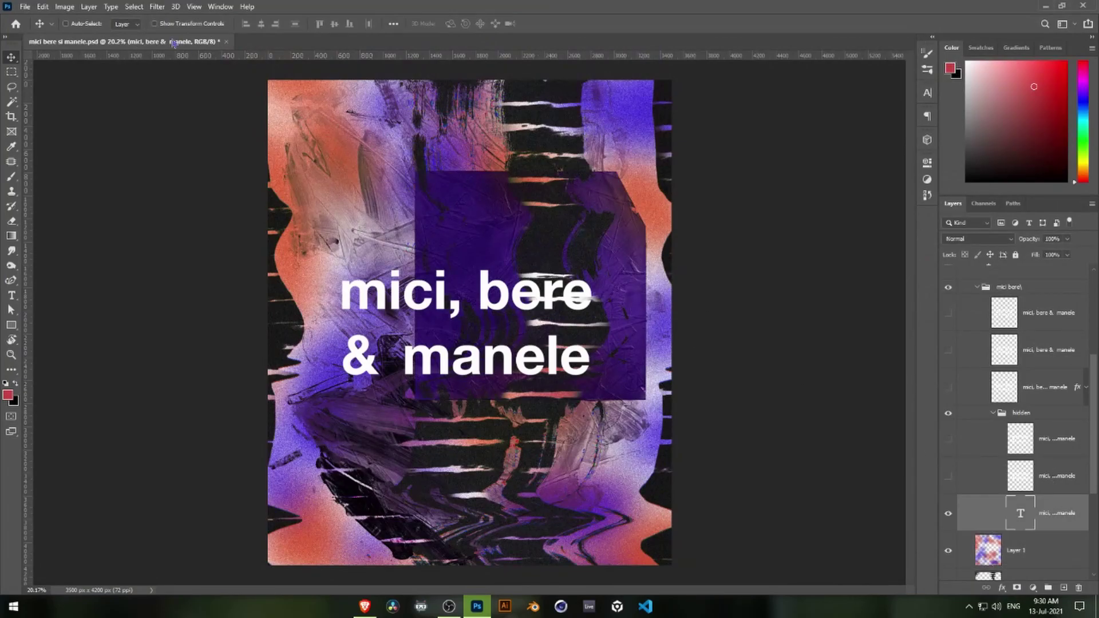
click(157, 6)
click(172, 96)
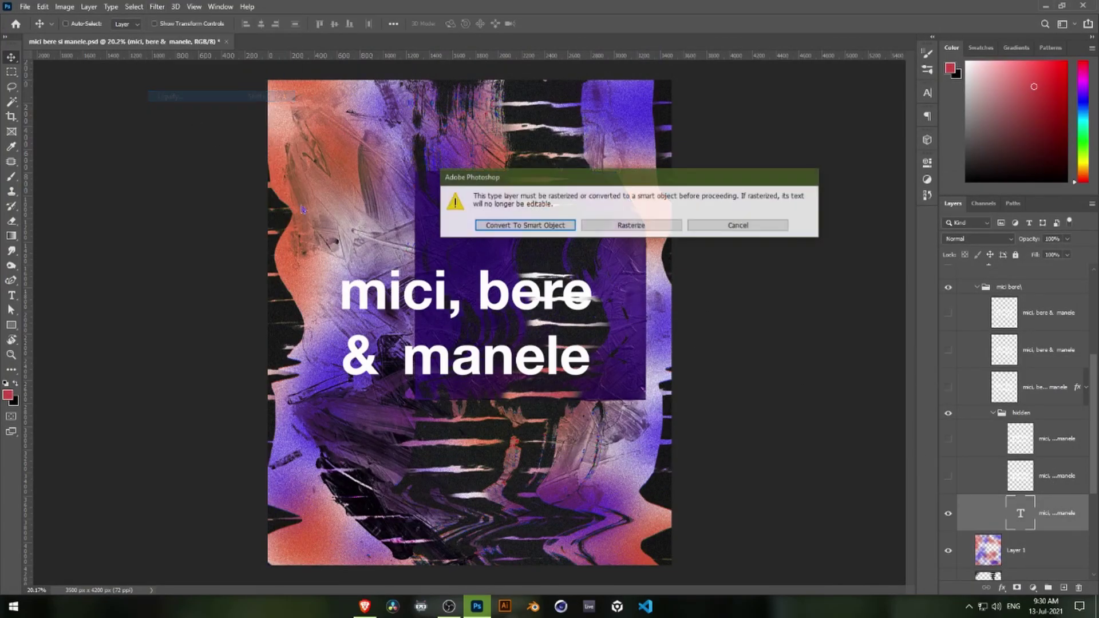
click(596, 229)
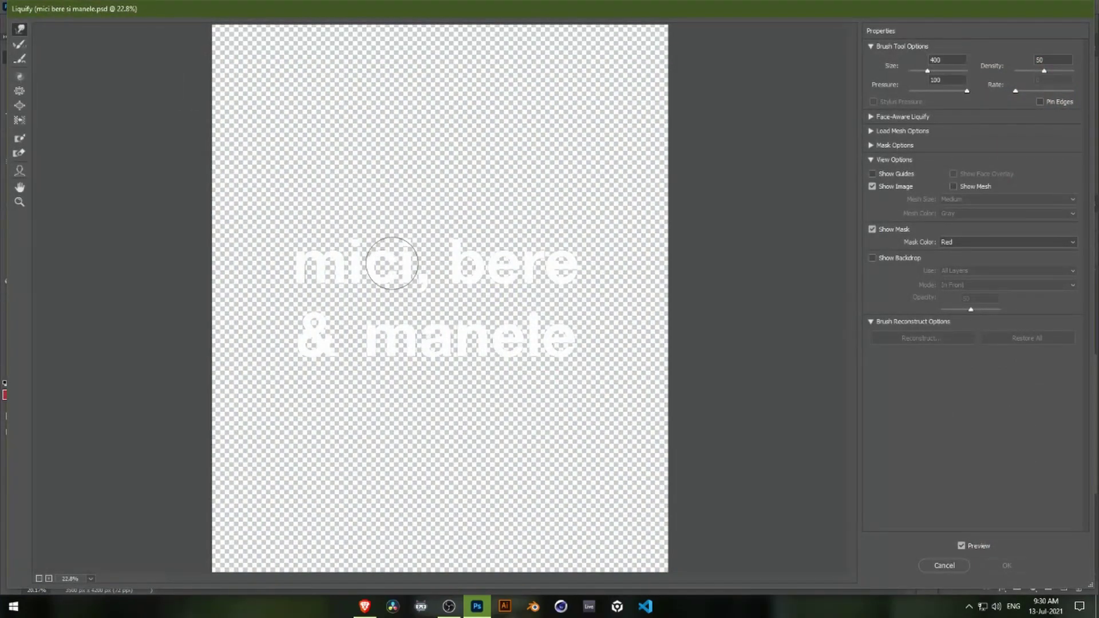
- Twirl the 'mici, bere & manele' letters in Liquify, apply it, and hide the group
drag(380, 263, 501, 275)
key(ctrl+z)
click(19, 76)
mouse_move(441, 246)
mouse_down()
mouse_move(503, 343)
mouse_move(422, 269)
mouse_up()
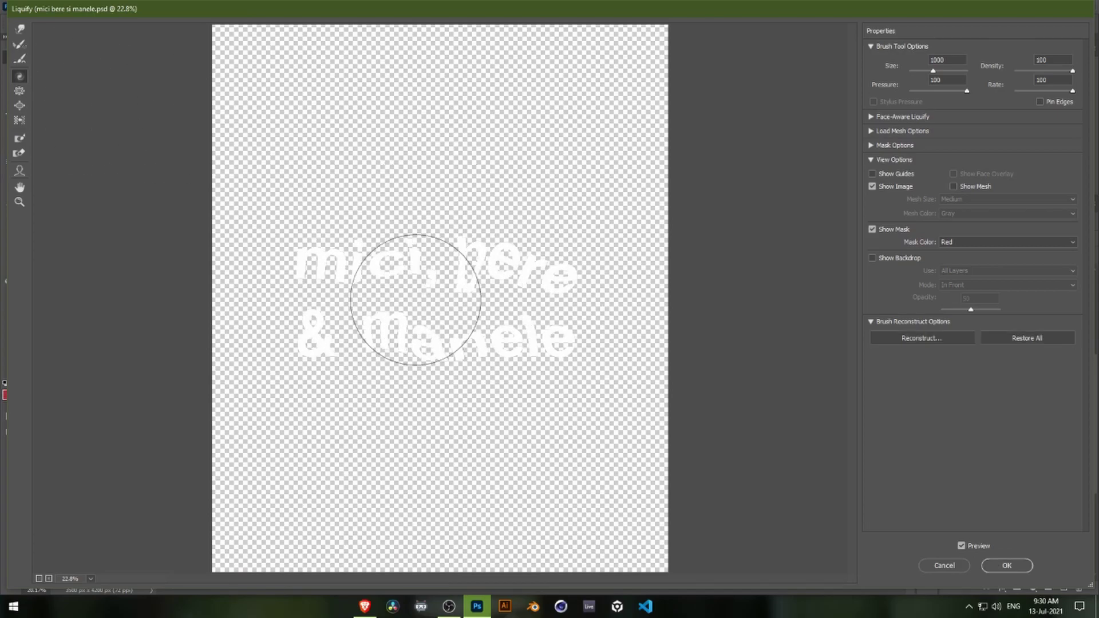
click(1007, 566)
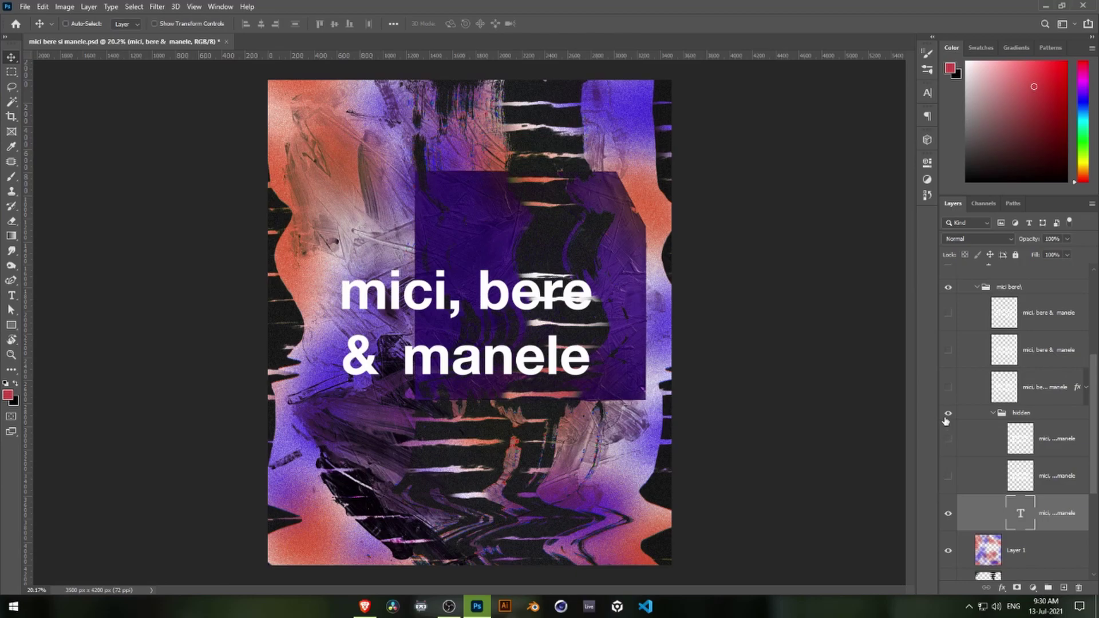
click(948, 413)
- Hide the 'hidden' group, show the warped text layers except the top one, and show the glowing fx layer
click(993, 413)
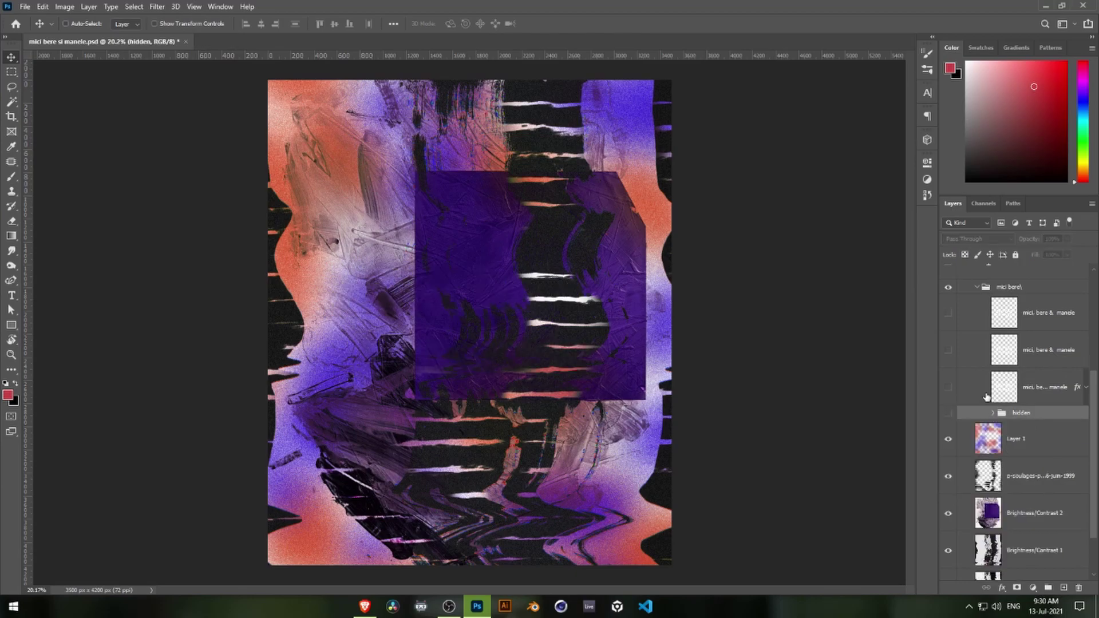
click(948, 312)
click(948, 349)
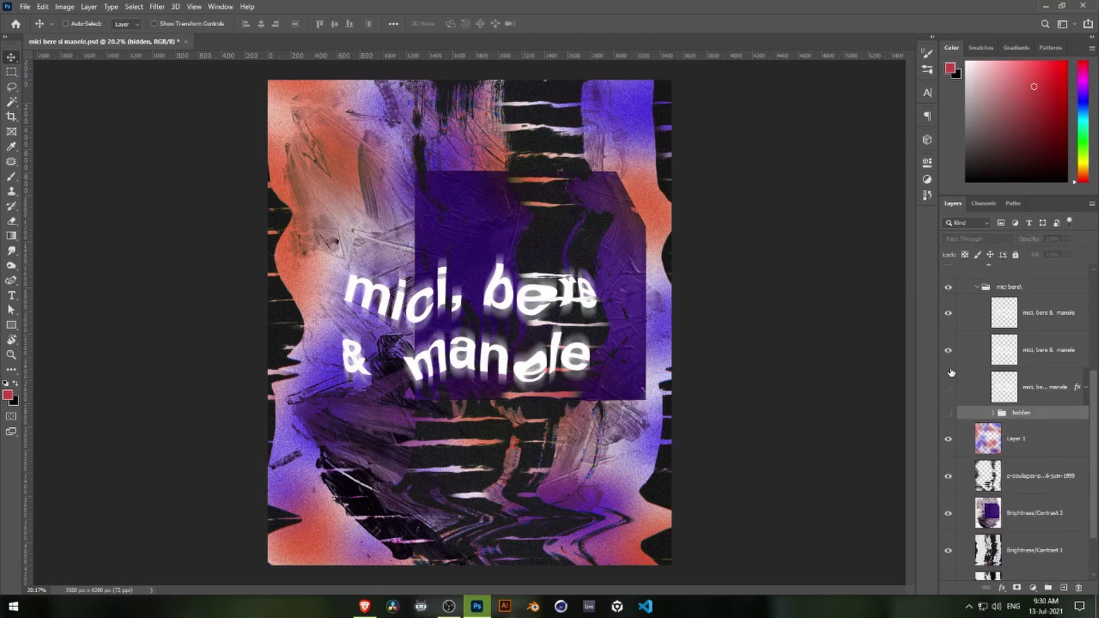
click(974, 355)
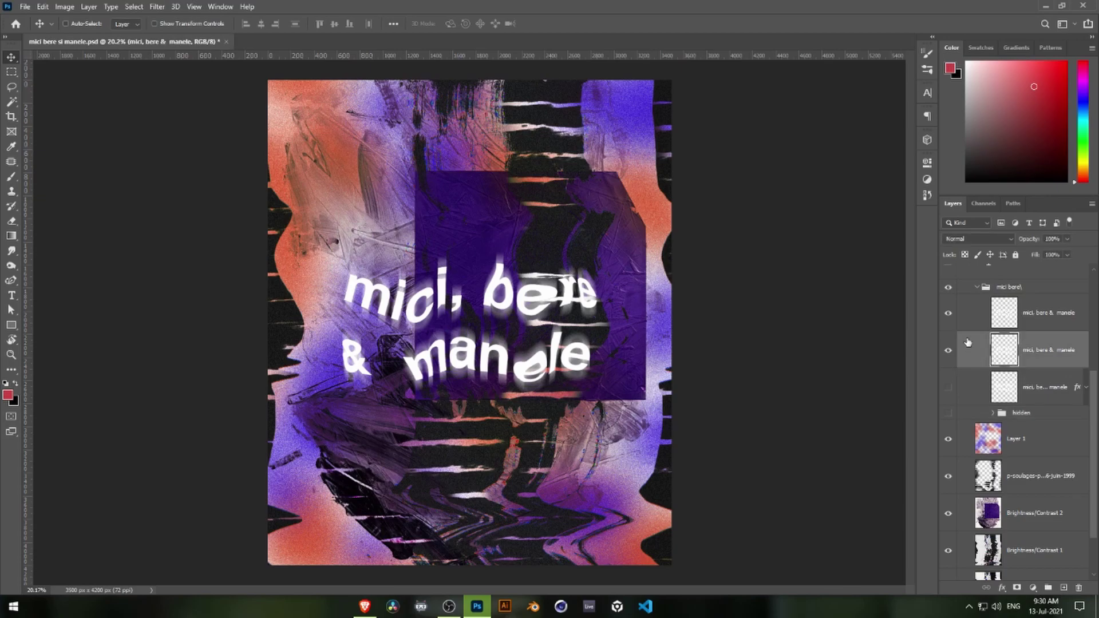
click(948, 314)
click(949, 390)
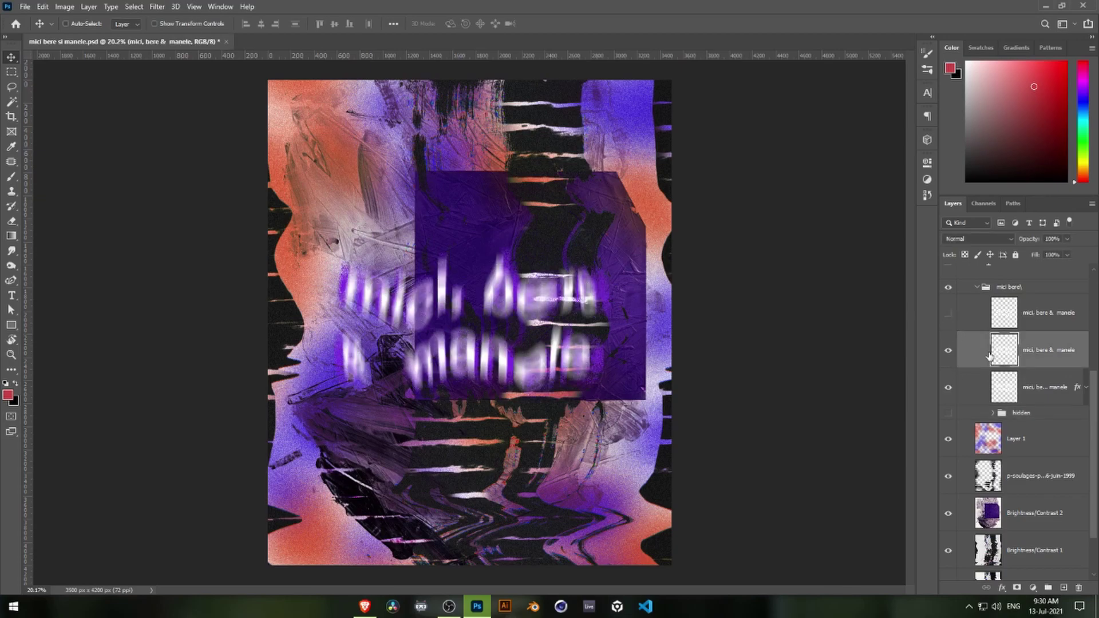
click(158, 7)
mouse_move(164, 136)
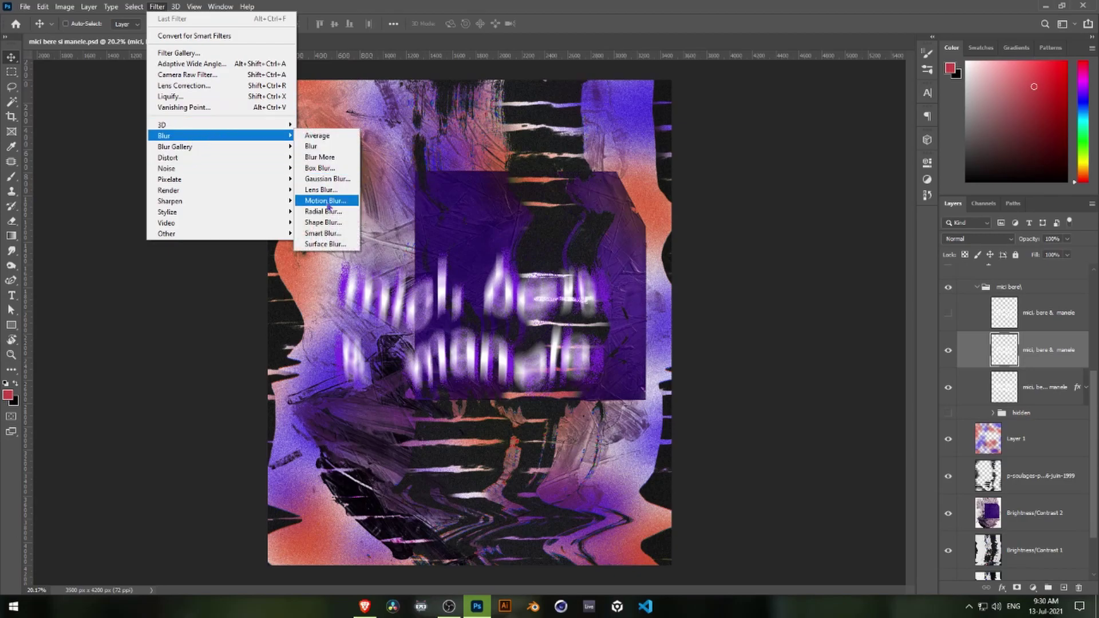
- Apply a Motion Blur (Angle 5, Distance 45) to the warped text layer
click(325, 201)
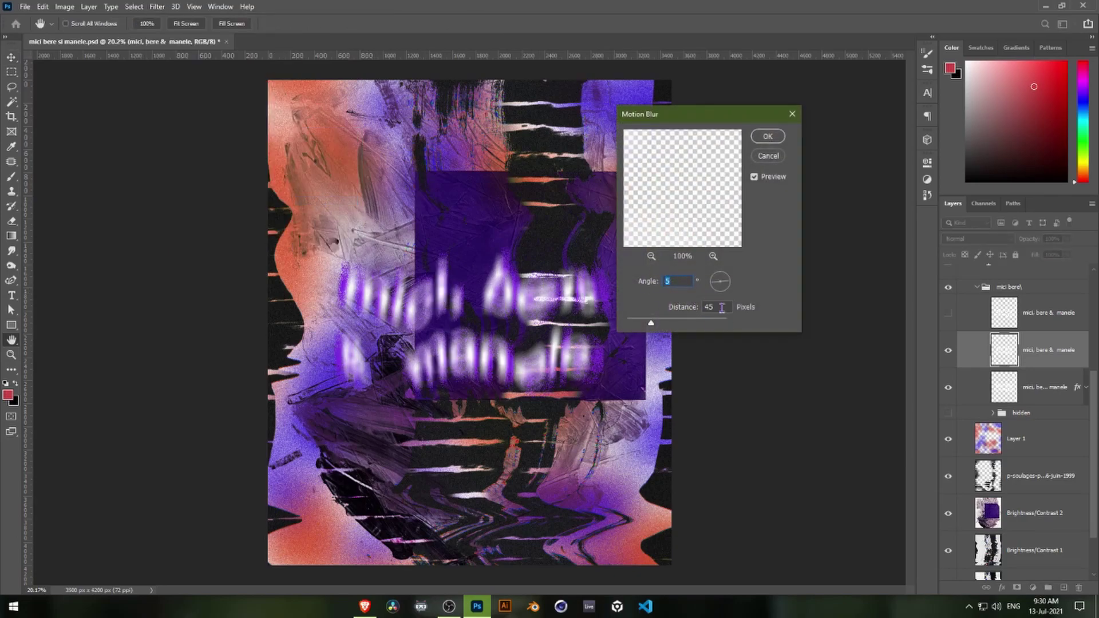
key(Return)
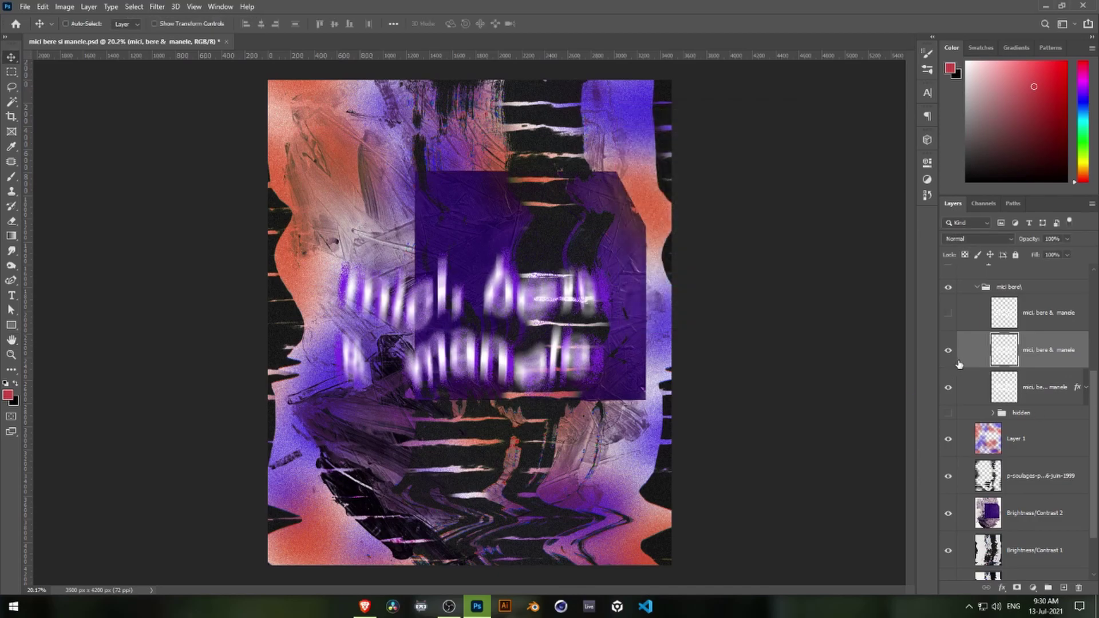
click(947, 351)
click(954, 394)
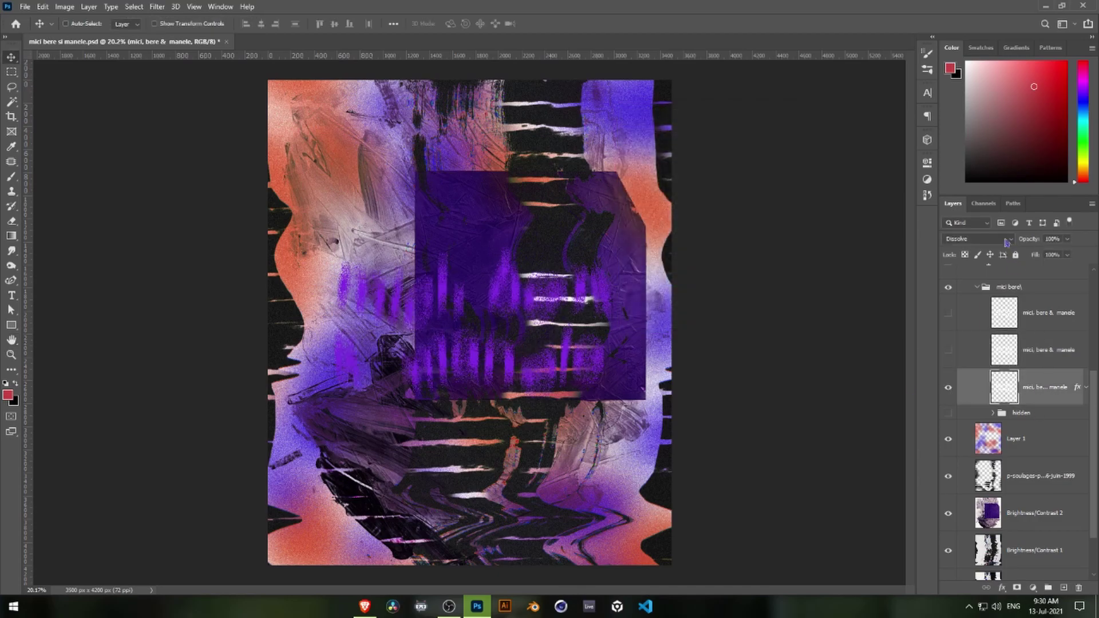
- Duplicate the warped text layer and delete the hidden lower copy
right_click(1014, 356)
key(Escape)
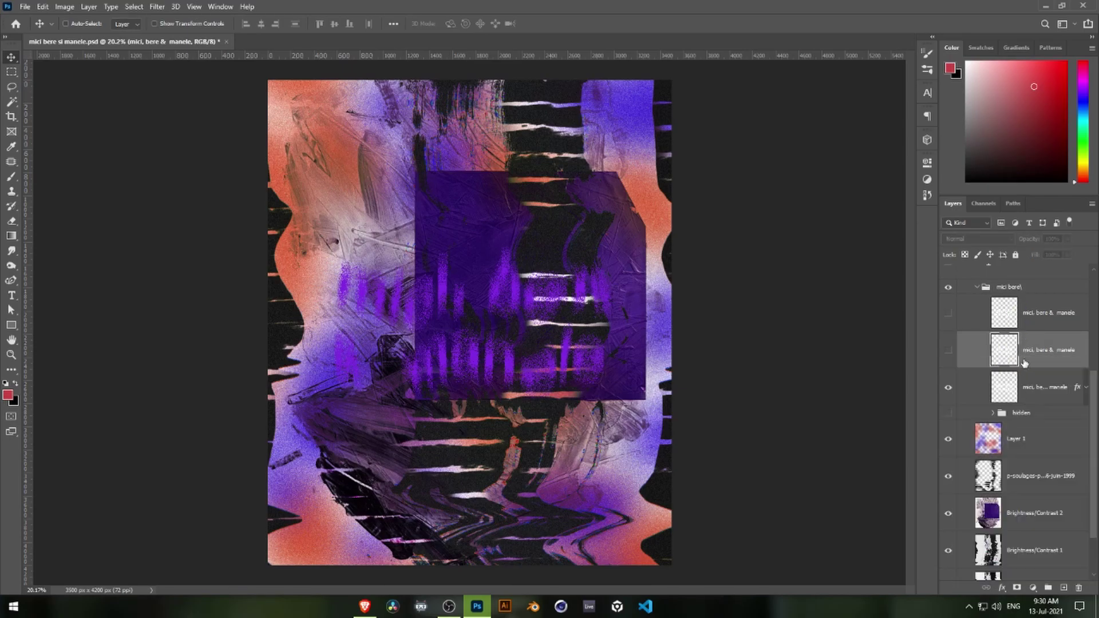
key(ctrl+j)
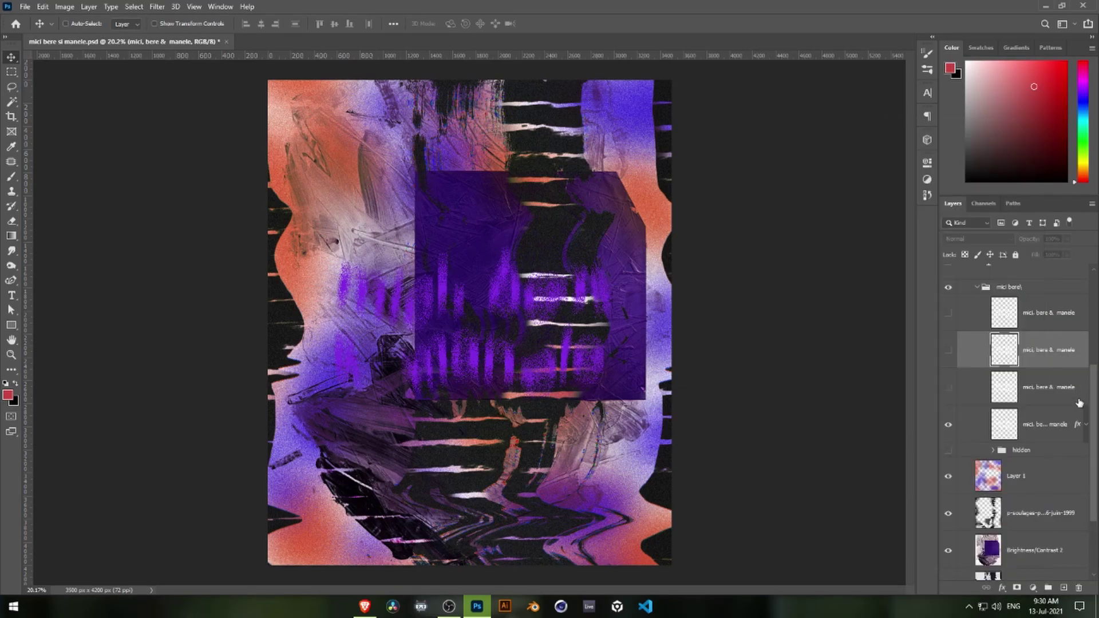
click(1028, 394)
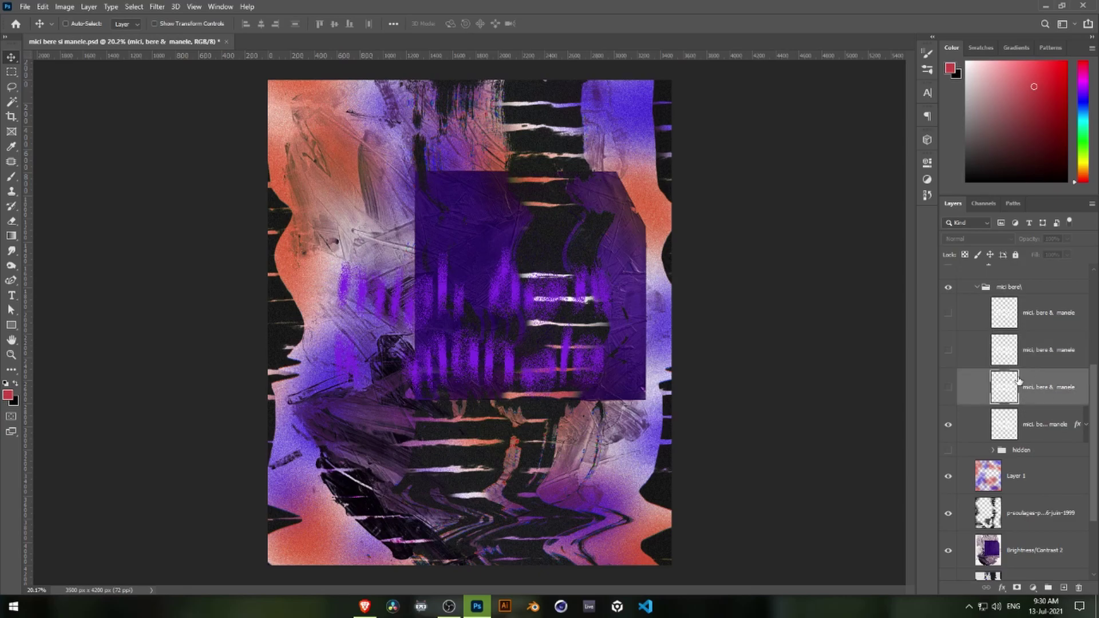
key(Delete)
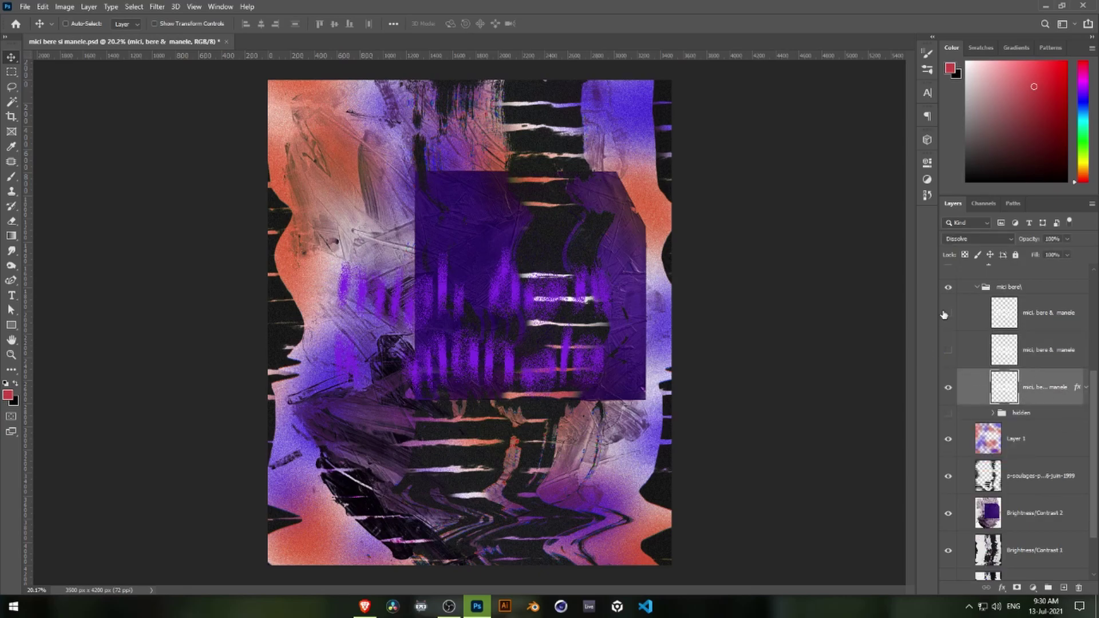
- Show the top warped and glowing text layers, keeping the text opacity at 100%
click(948, 312)
click(955, 359)
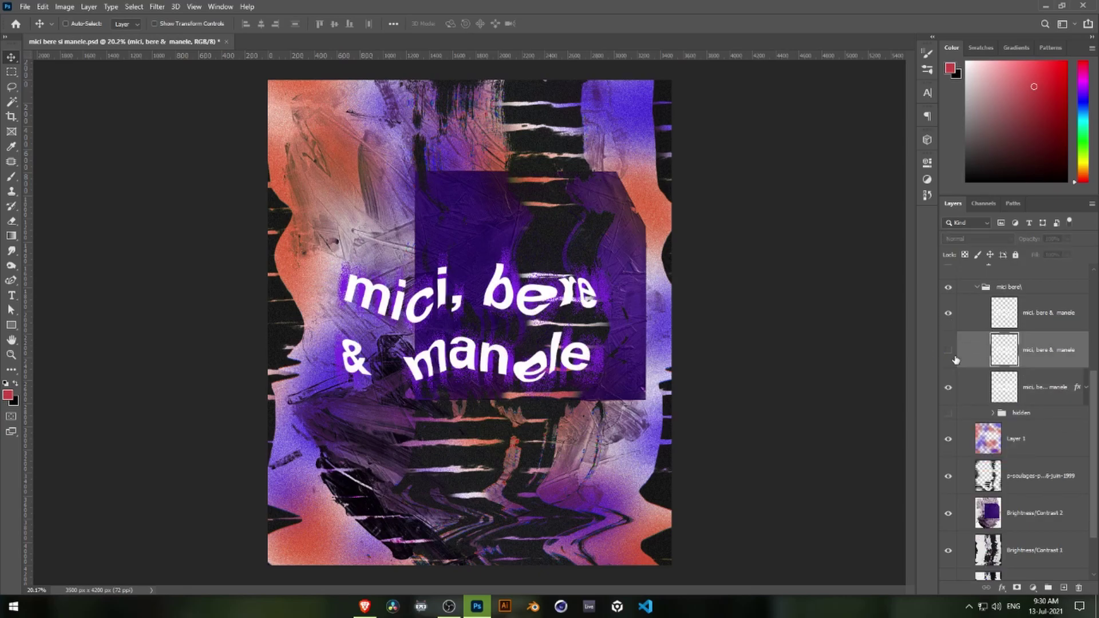
click(948, 349)
scroll(945, 358, up, 1)
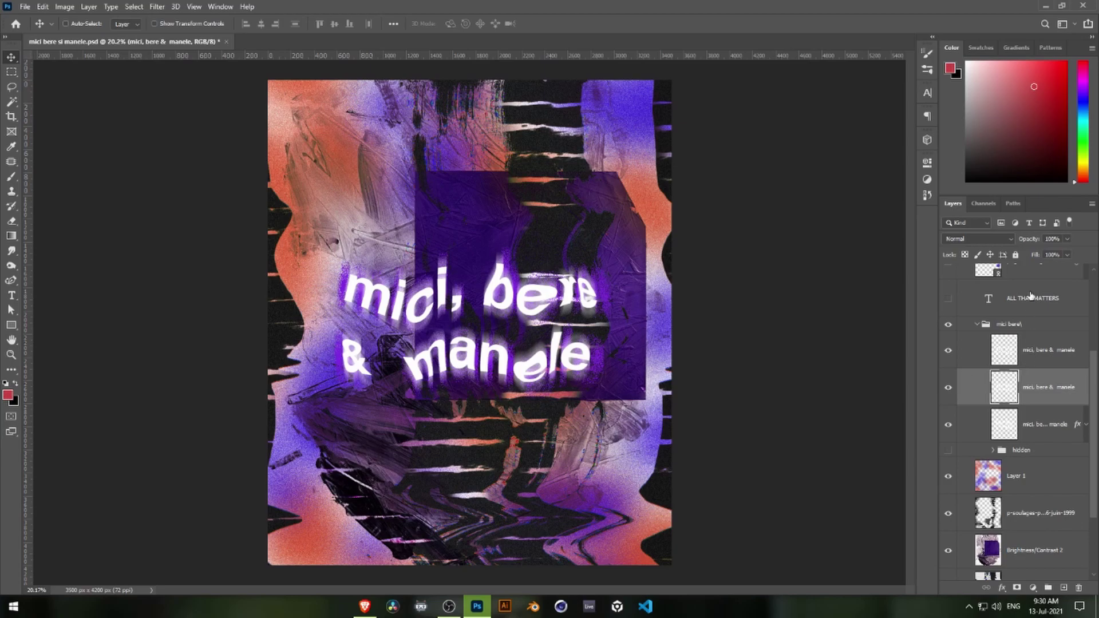
drag(1033, 242, 1008, 241)
key(ctrl+z)
scroll(974, 379, up, 1)
scroll(974, 379, up, 2)
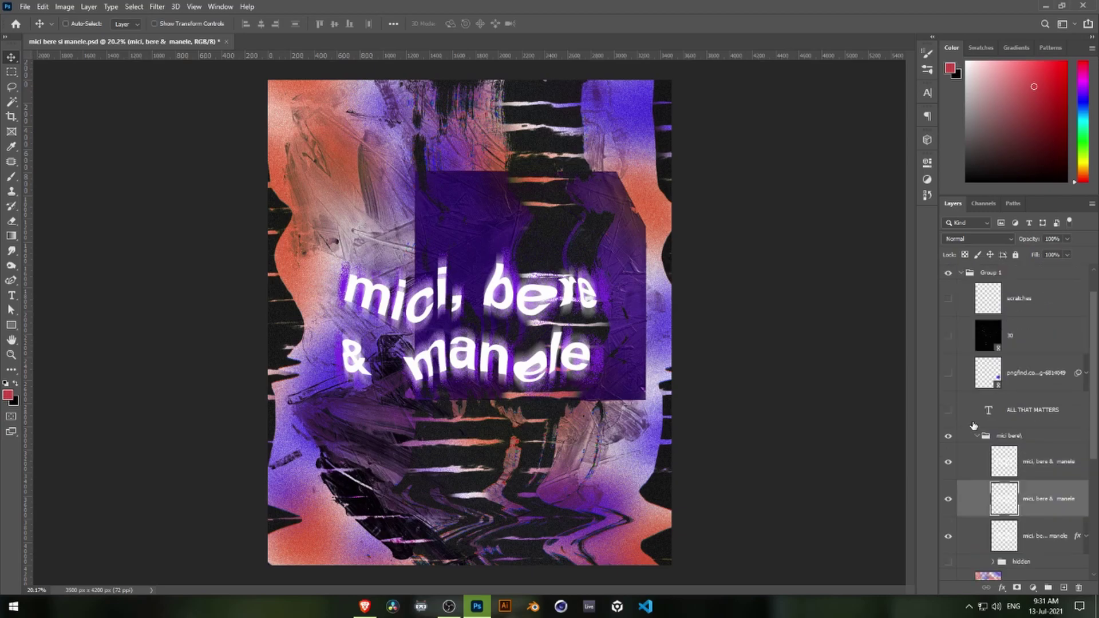
- Reveal the 'ALL THAT MATTERS' caption and adjust its text in the Character panel
click(949, 410)
key(t)
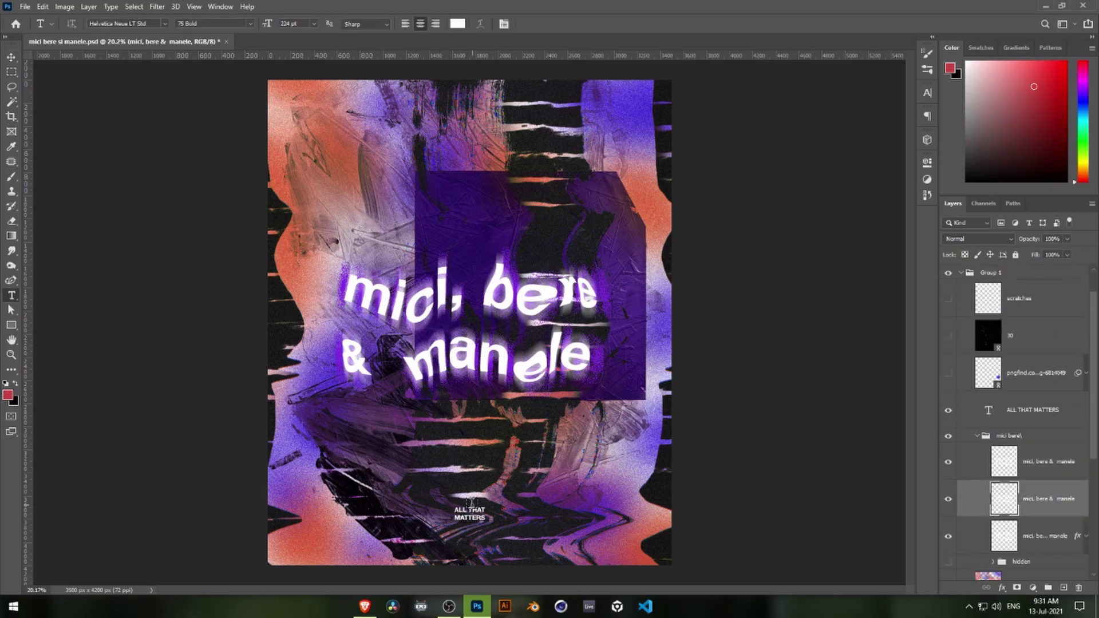
click(469, 511)
key(ctrl+a)
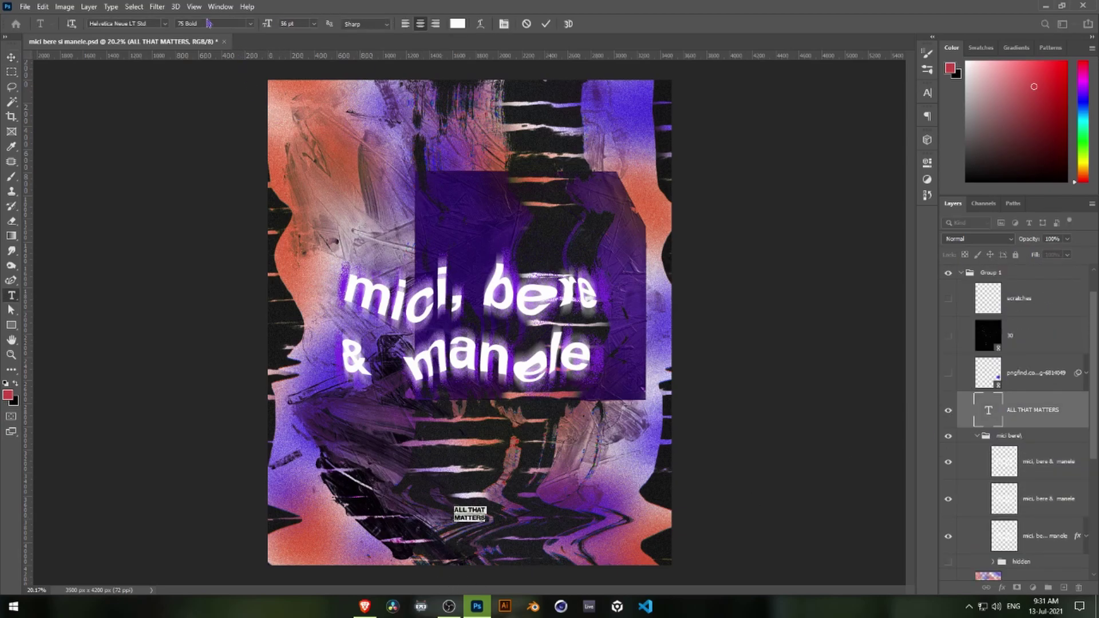
key(ctrl+t)
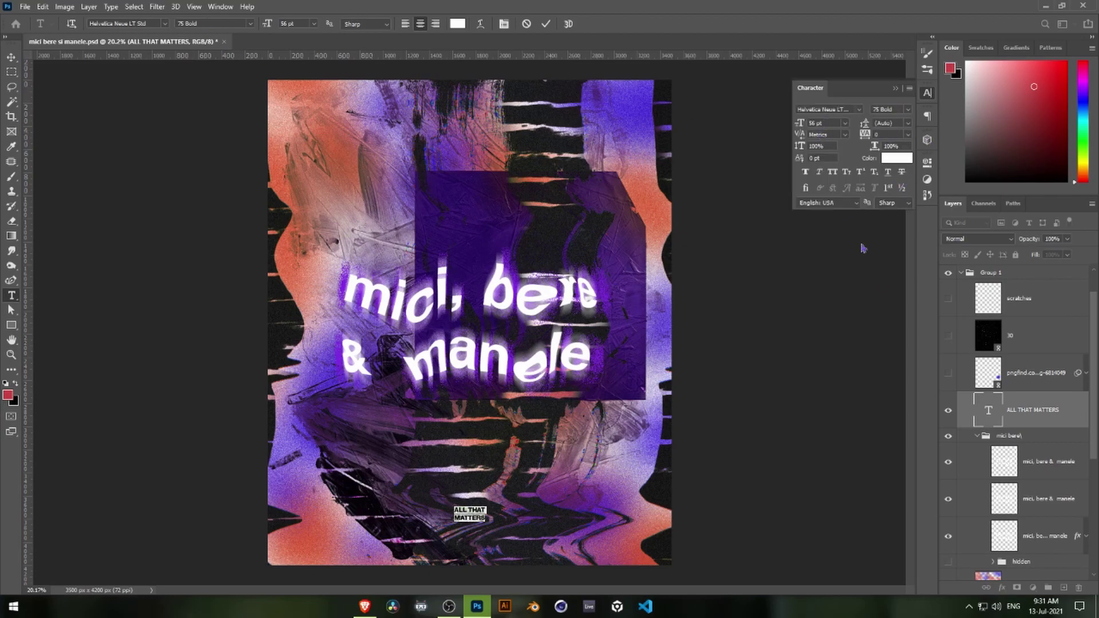
key(ctrl+t)
- Show the purple paint splatter, nudge the caption left, and show the 30 texture layer
click(949, 373)
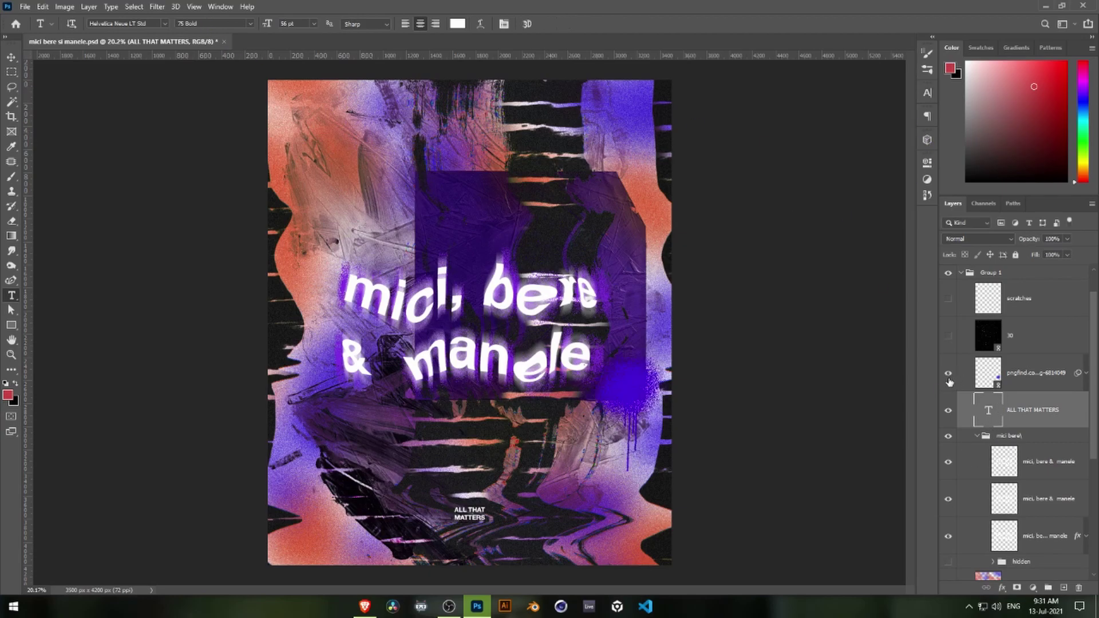
click(948, 373)
key(v)
key(shift+Left)
key(shift+Left)
key(shift+Left)
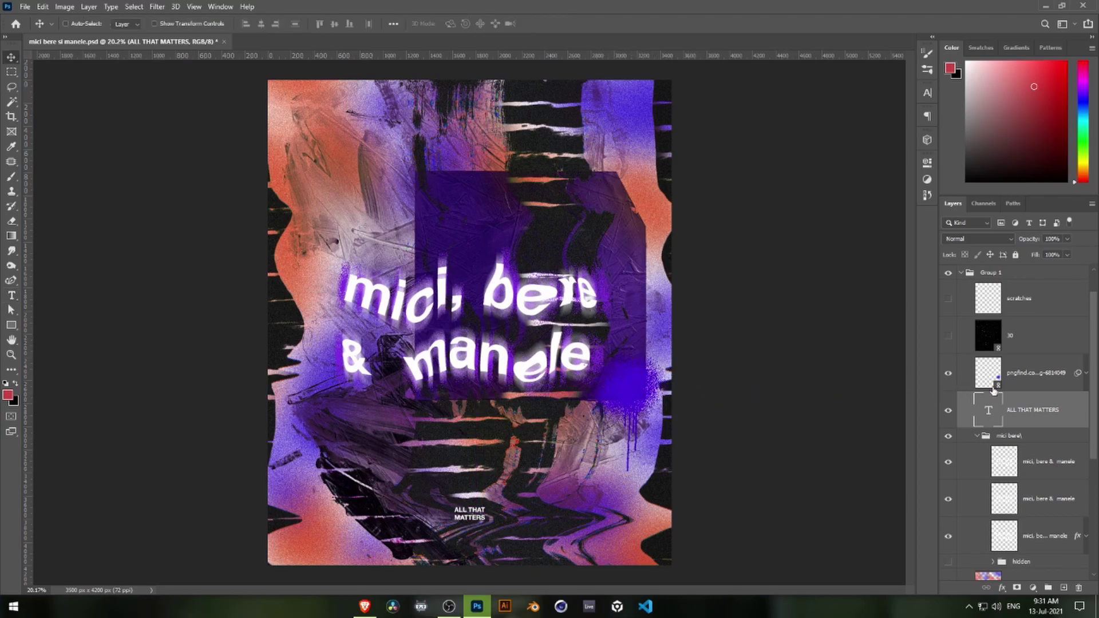
click(995, 374)
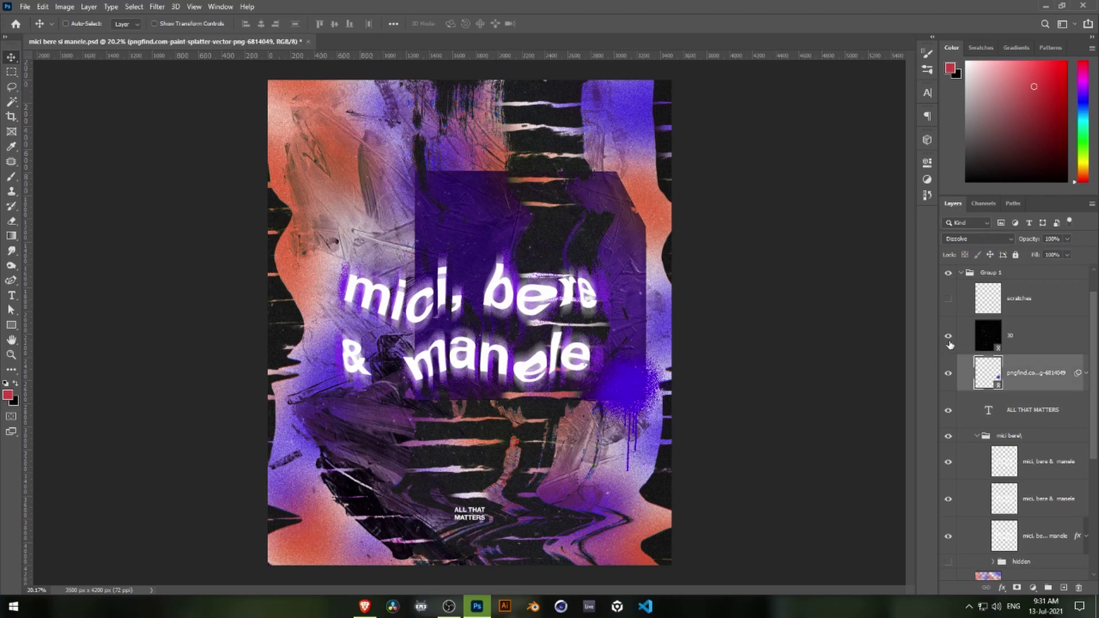
click(978, 344)
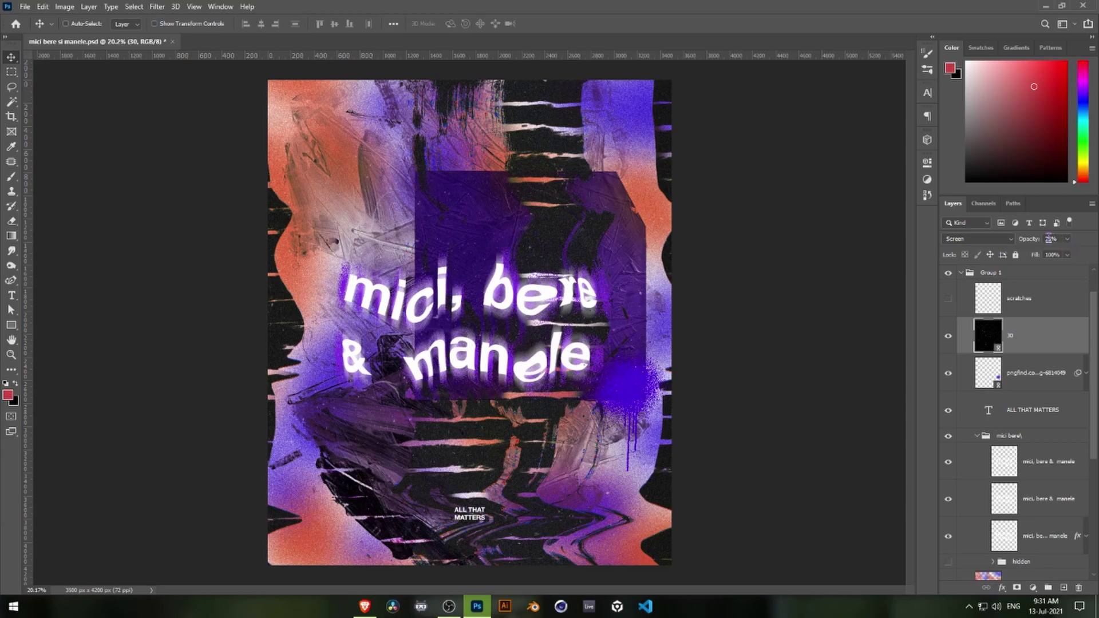
- Show and select the scratches layer and set the brush size to 1 px
click(948, 298)
click(995, 306)
key(b)
right_click(517, 208)
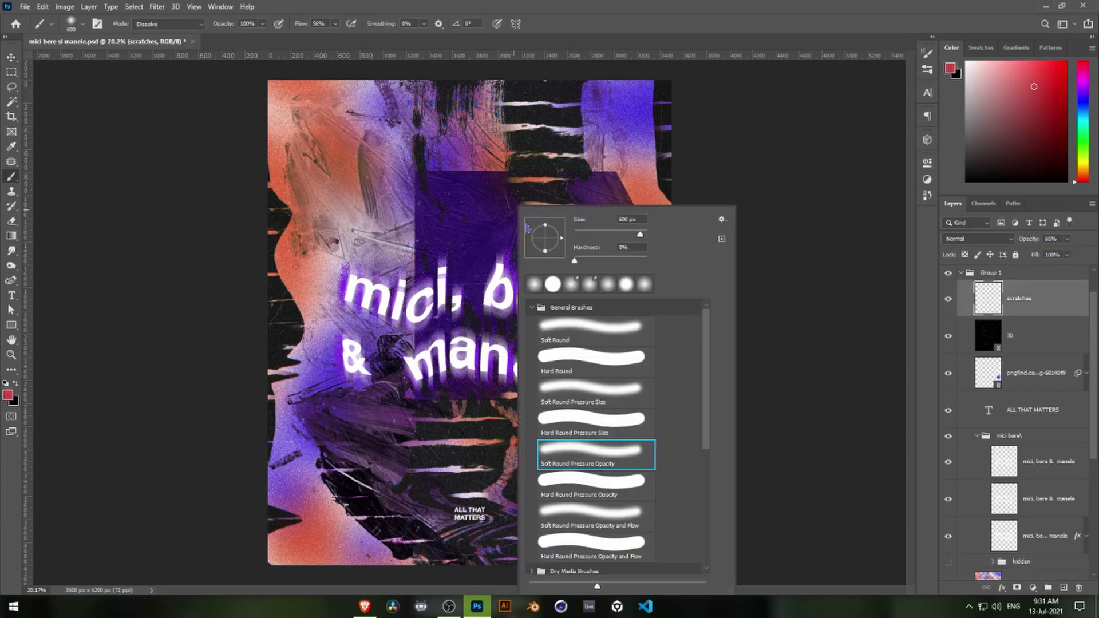
double_click(629, 220)
text(1)
key(Return)
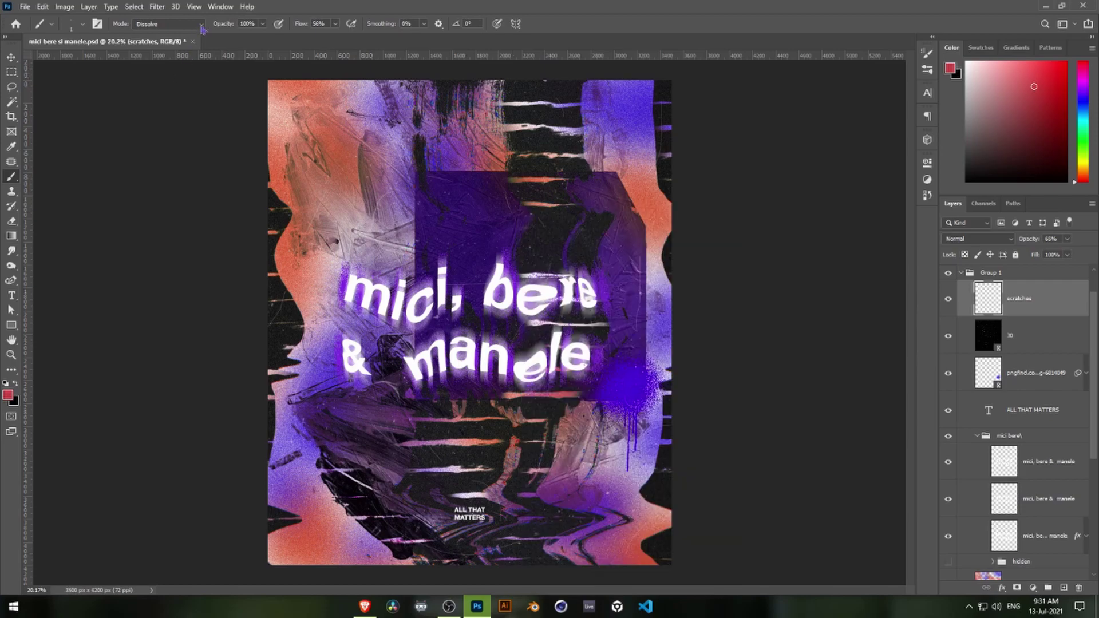
- Set the brush to Normal mode, 100% hardness, with white as the painting colour
click(201, 24)
click(195, 36)
right_click(512, 153)
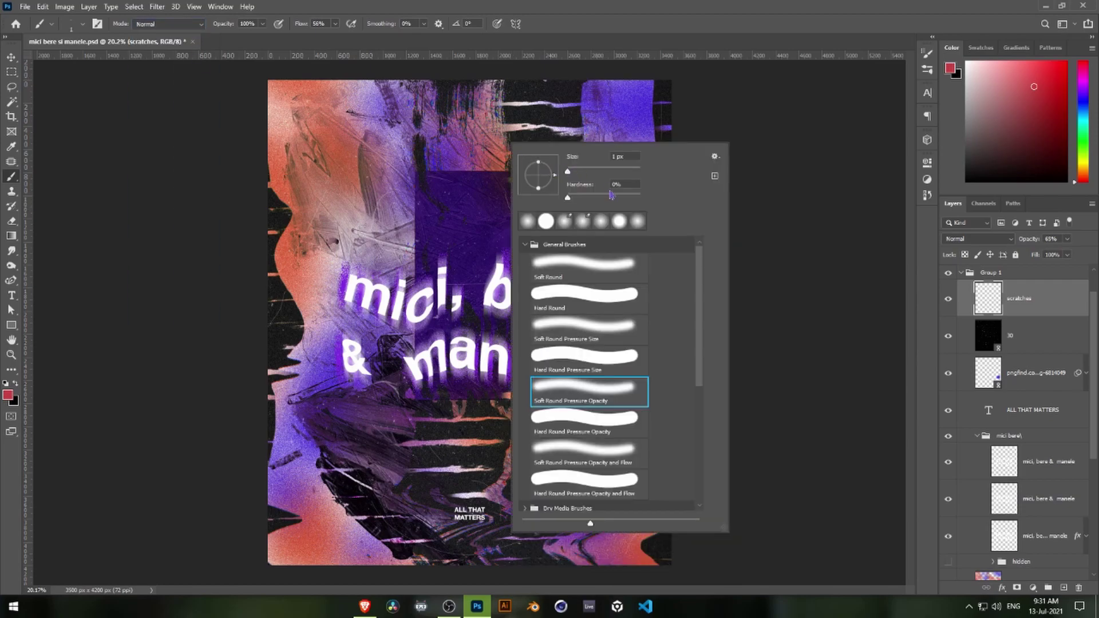
click(640, 197)
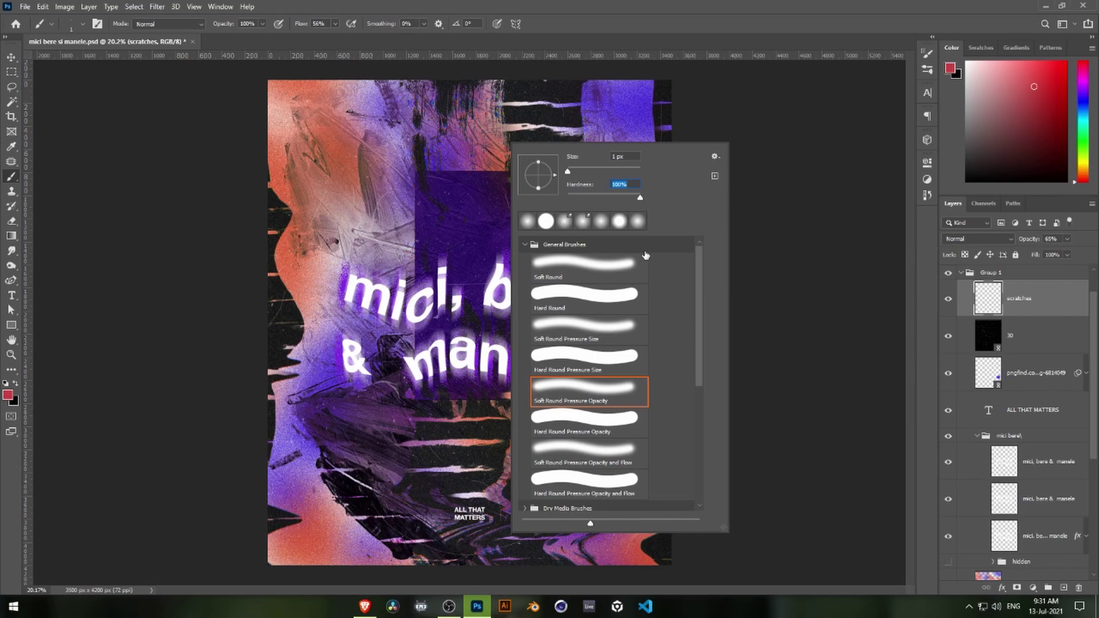
click(14, 384)
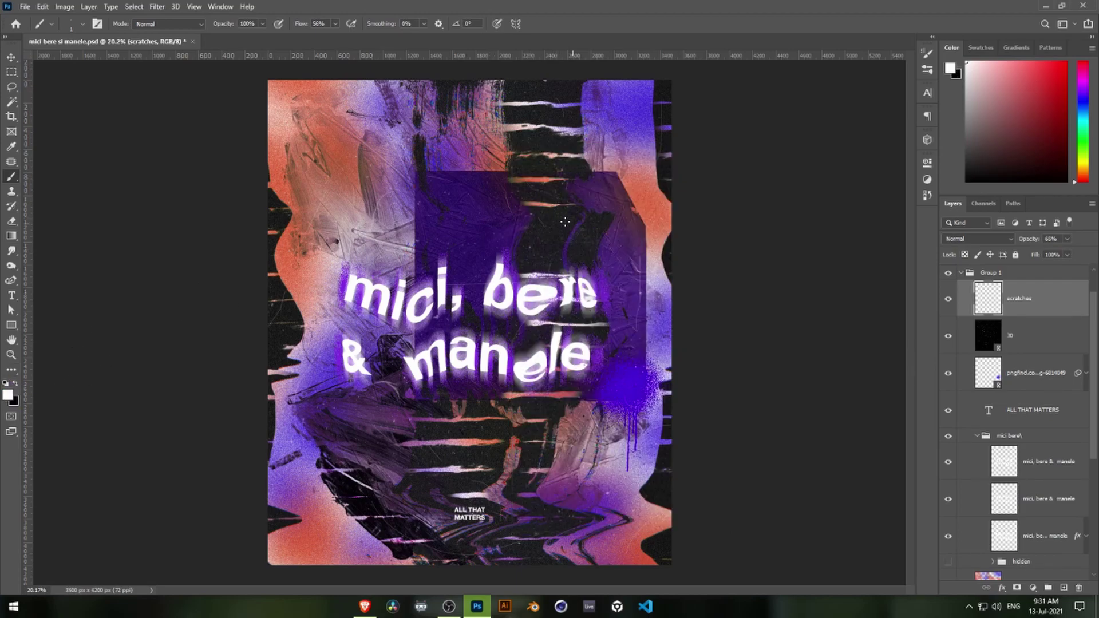
- Stamp a flattened Group 1 (merged) copy above Group 1
scroll(588, 290, up, 3)
scroll(572, 227, up, 3)
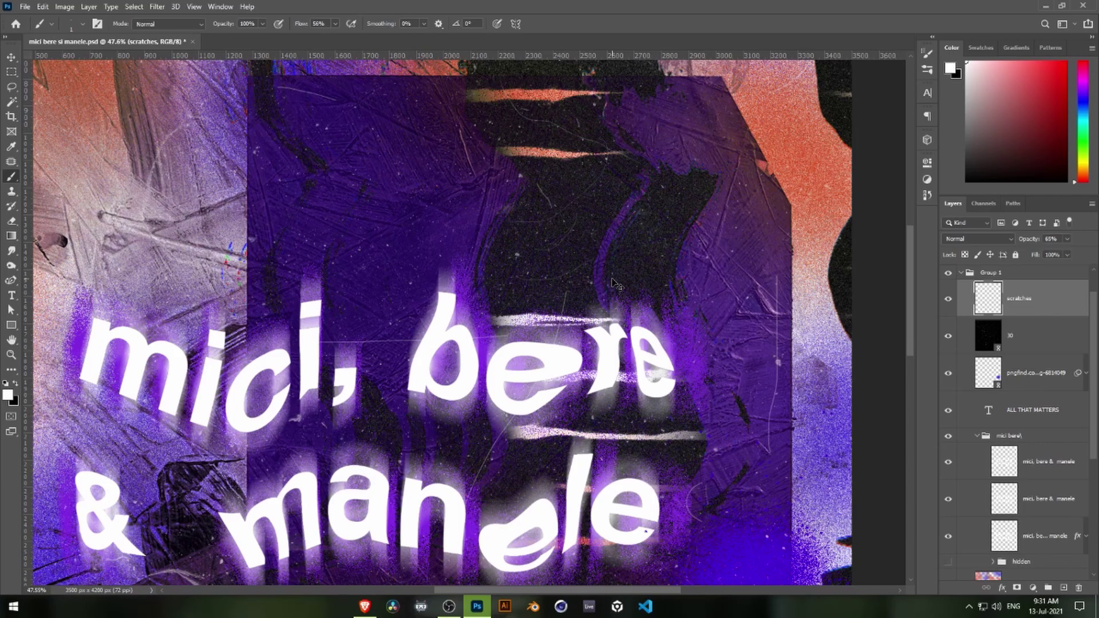
scroll(608, 296, down, 3)
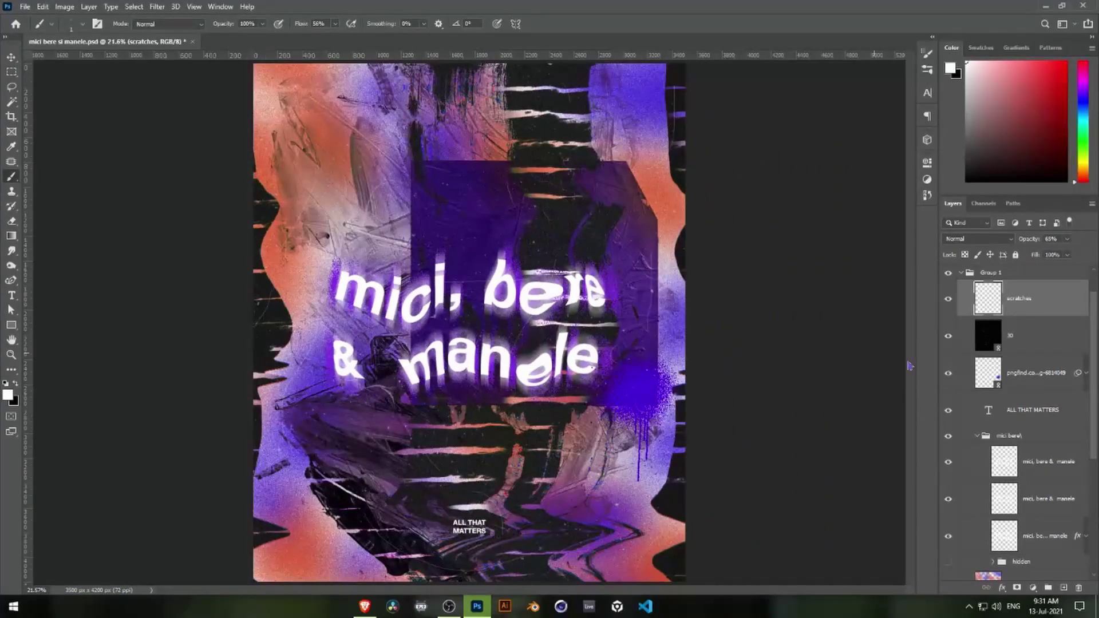
key(ctrl+alt+e)
- Hide the original Group 1 and show only the Group 1 (merged) layer
click(994, 308)
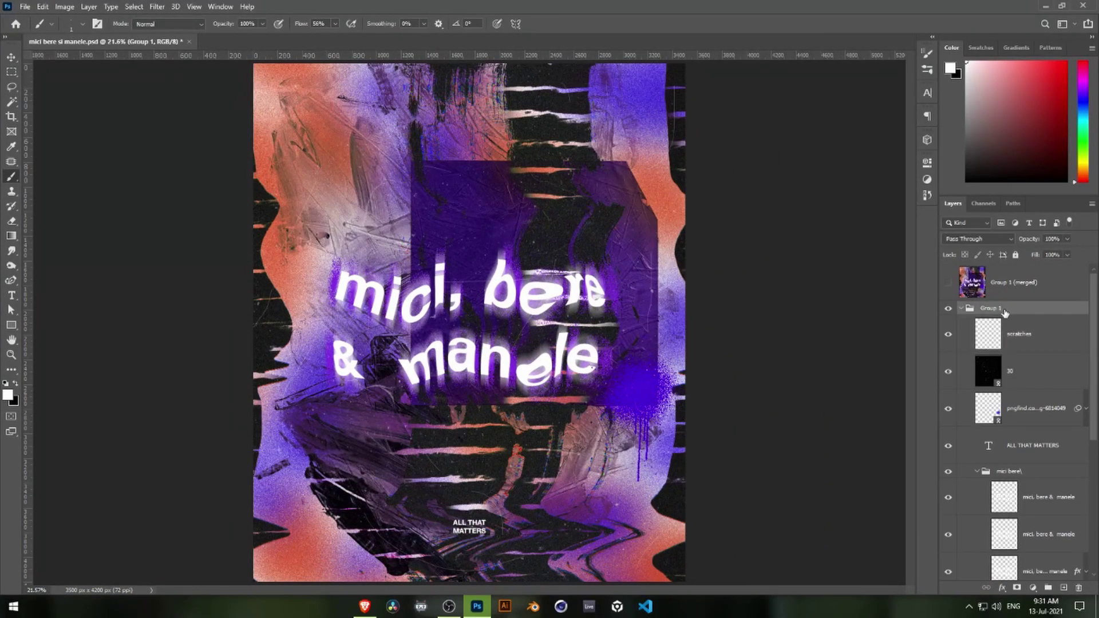
click(949, 309)
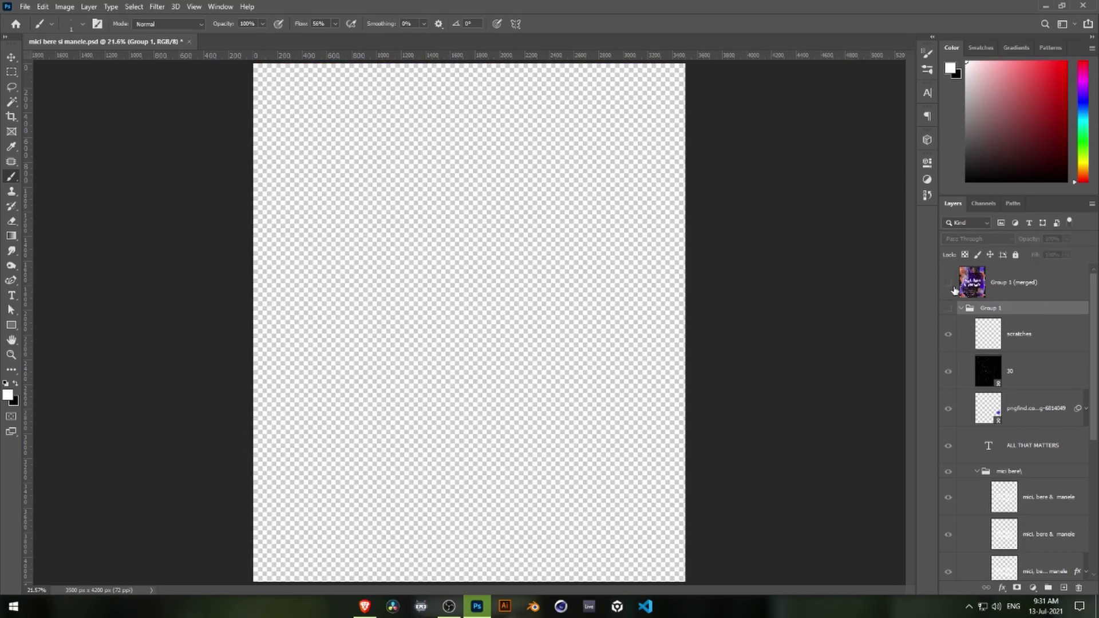
click(948, 282)
click(990, 286)
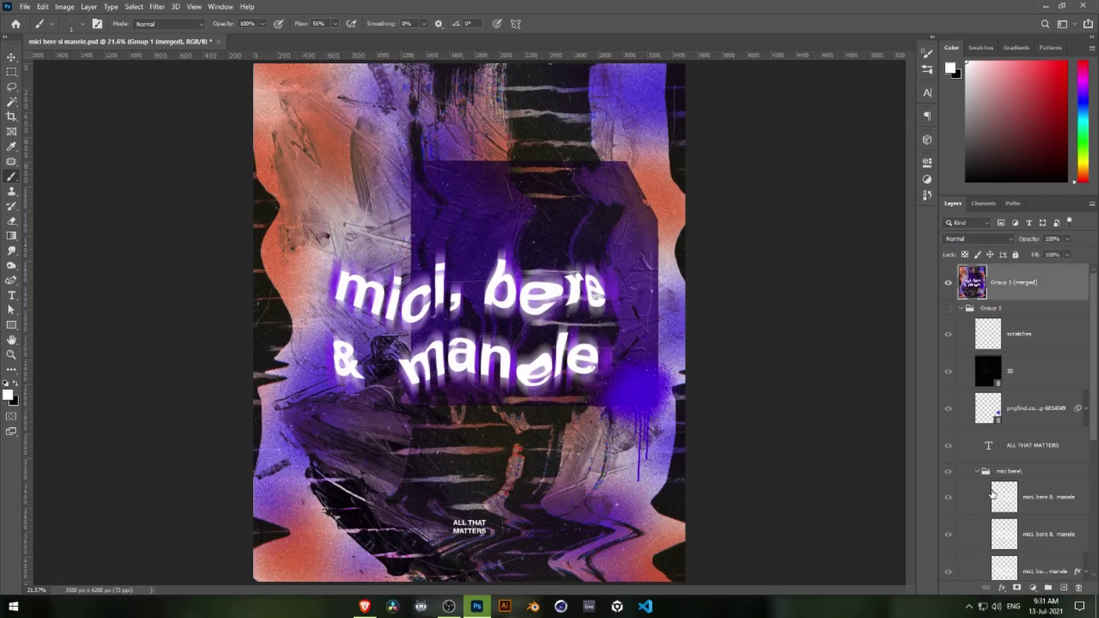
- Try Hue/Saturation and Color Balance adjustment layers, then undo both
click(1033, 587)
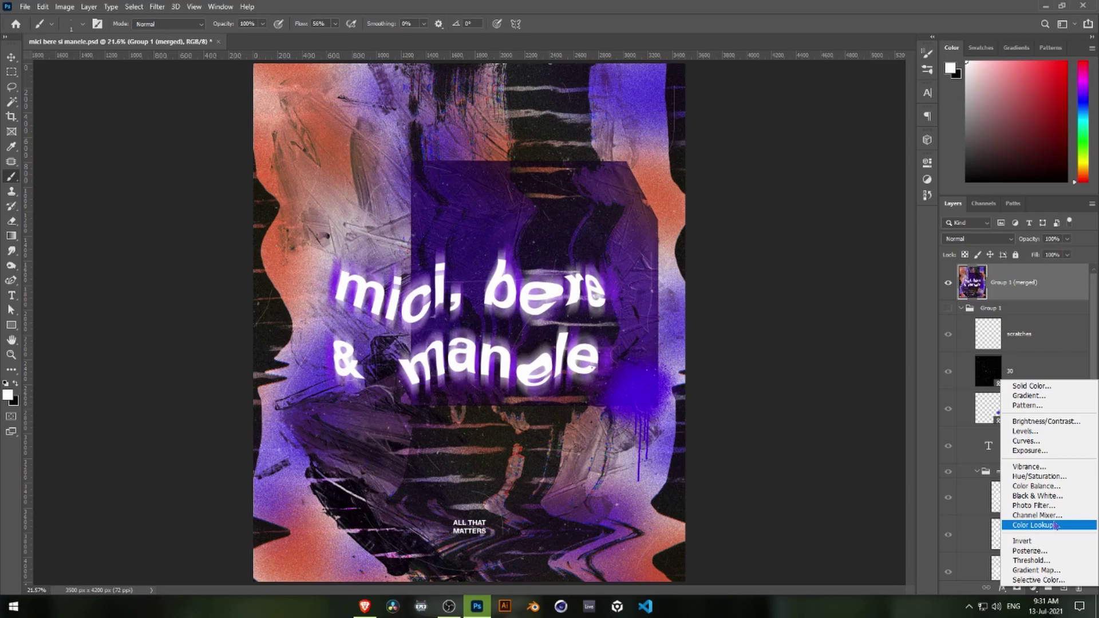
click(1039, 476)
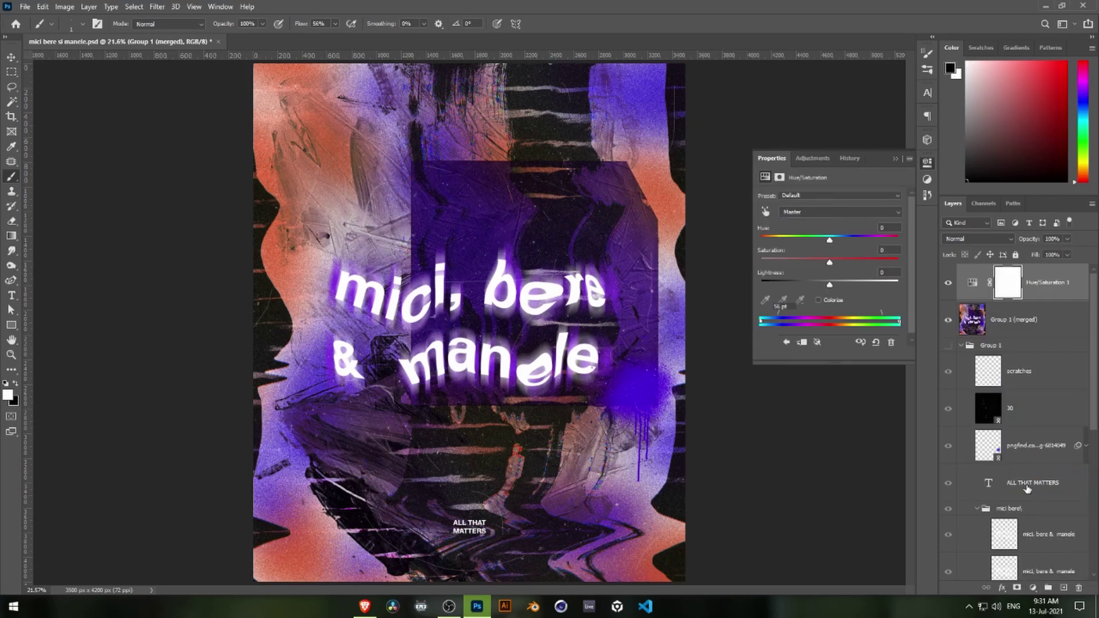
key(ctrl+z)
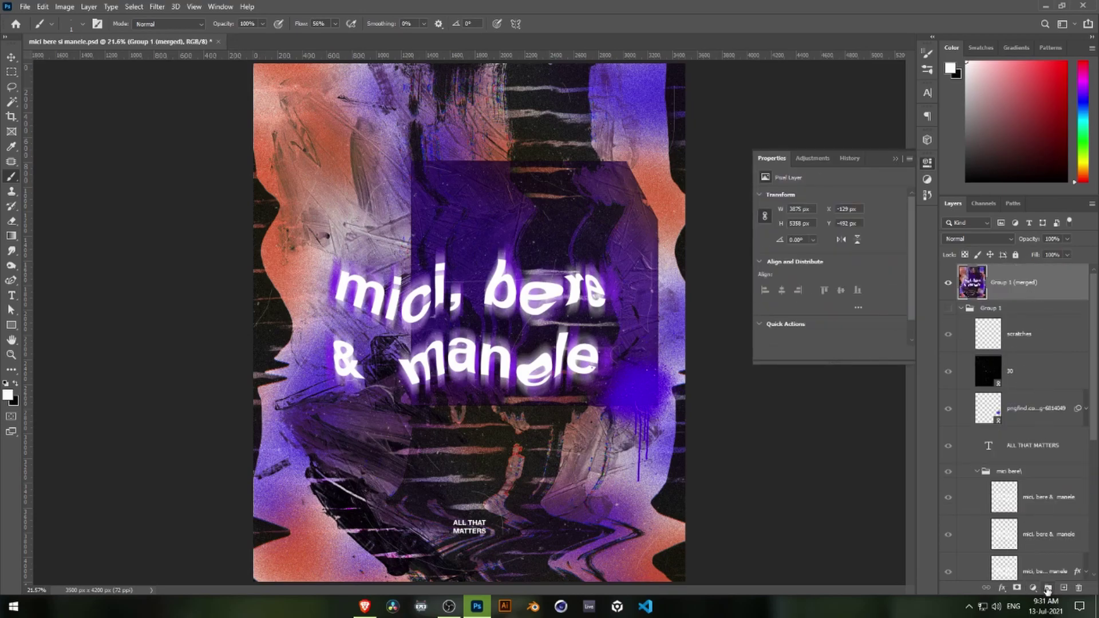
click(1034, 588)
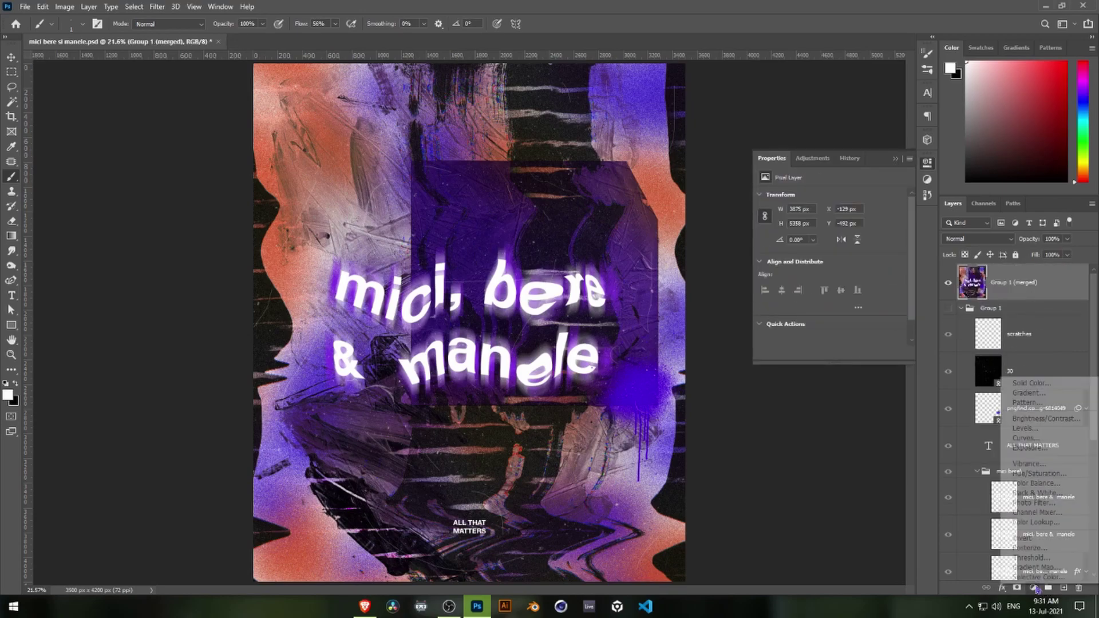
click(1039, 483)
drag(815, 222, 807, 222)
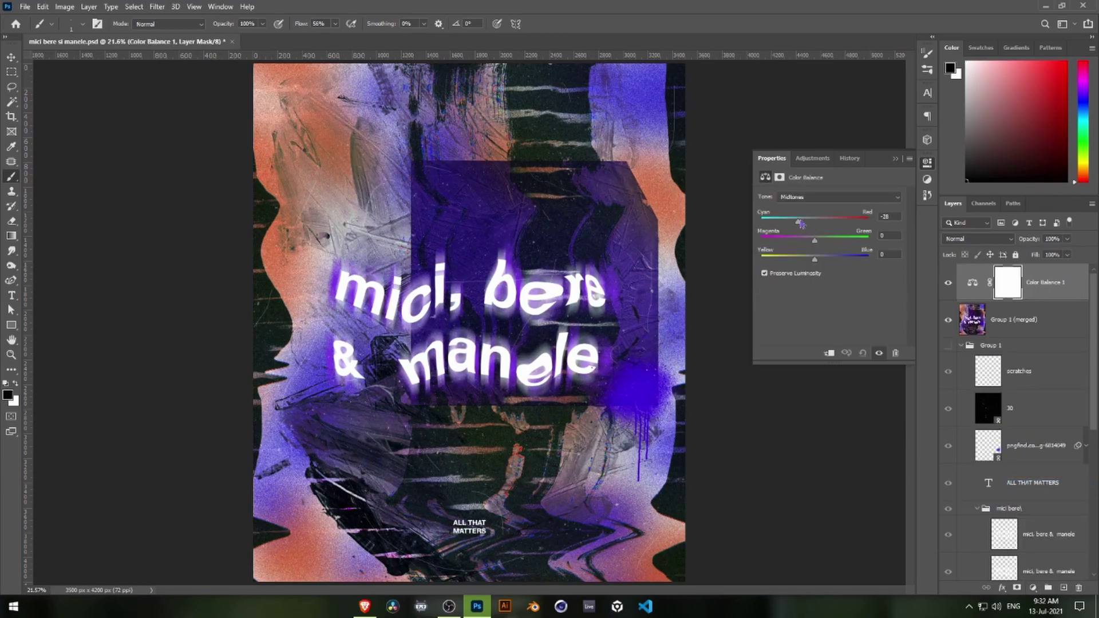
key(ctrl+z)
key(ctrl+z)
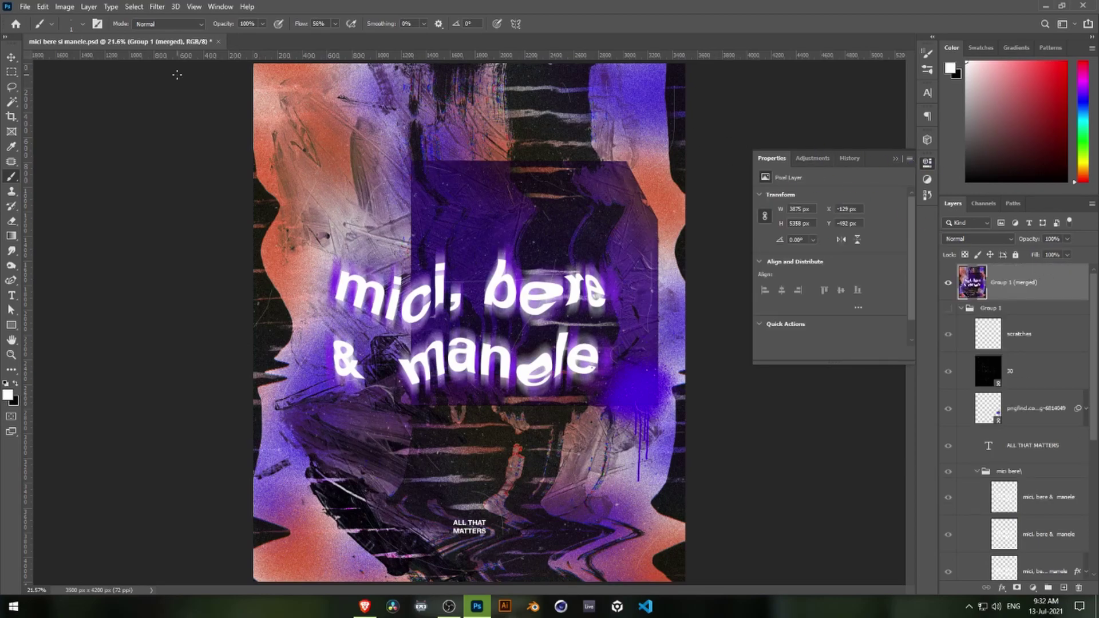
click(25, 6)
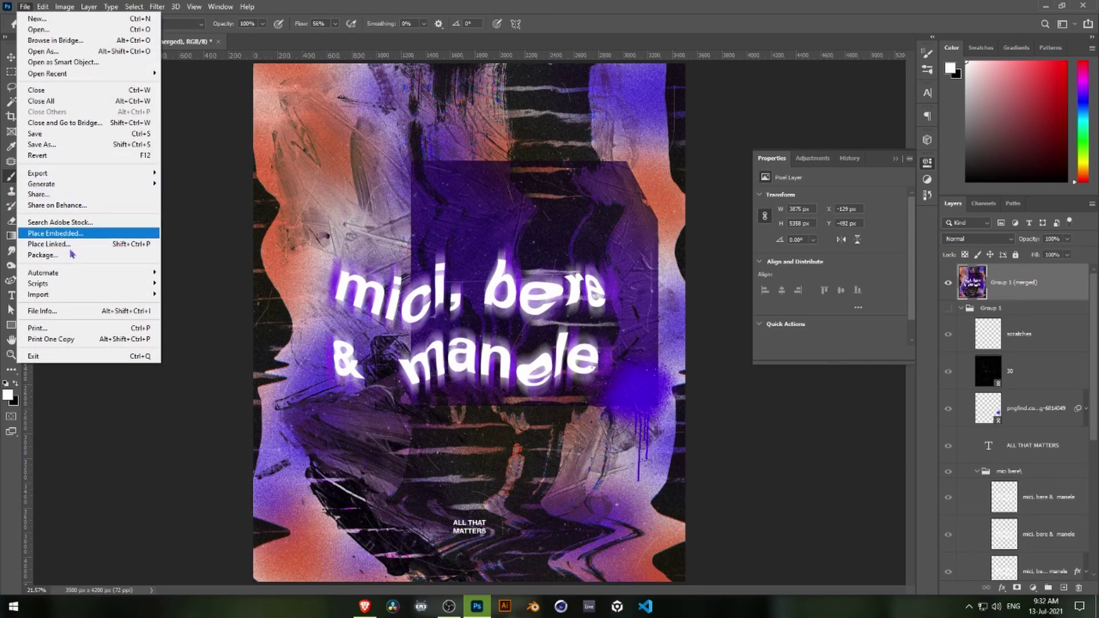
- Save the poster as JPEG 'mici bere si manele.jpg' and close the PSD without saving
click(86, 148)
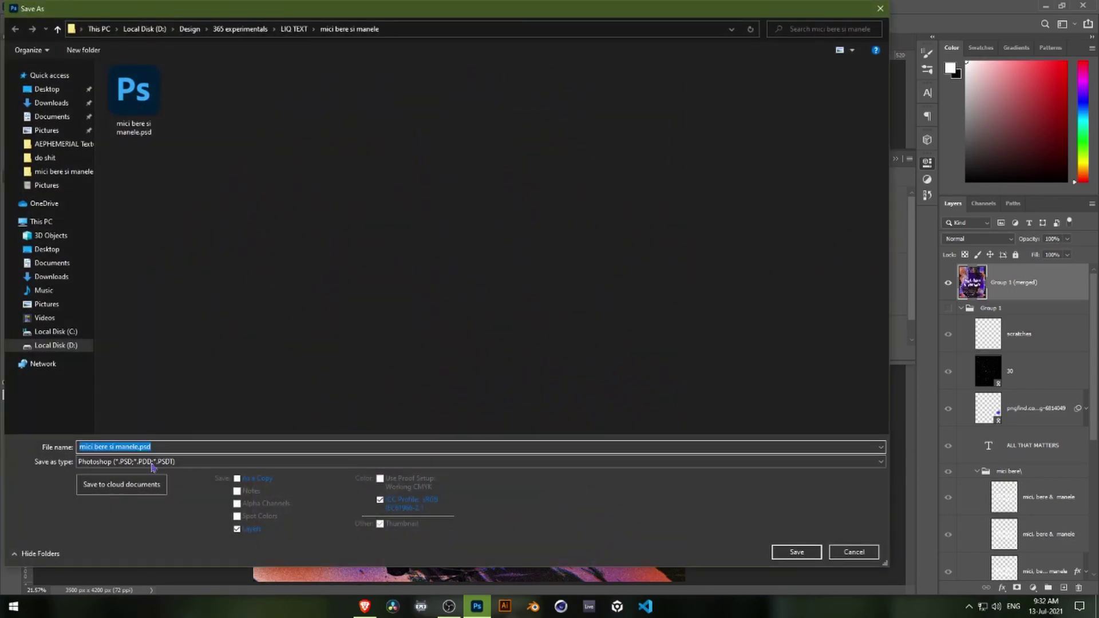
click(153, 464)
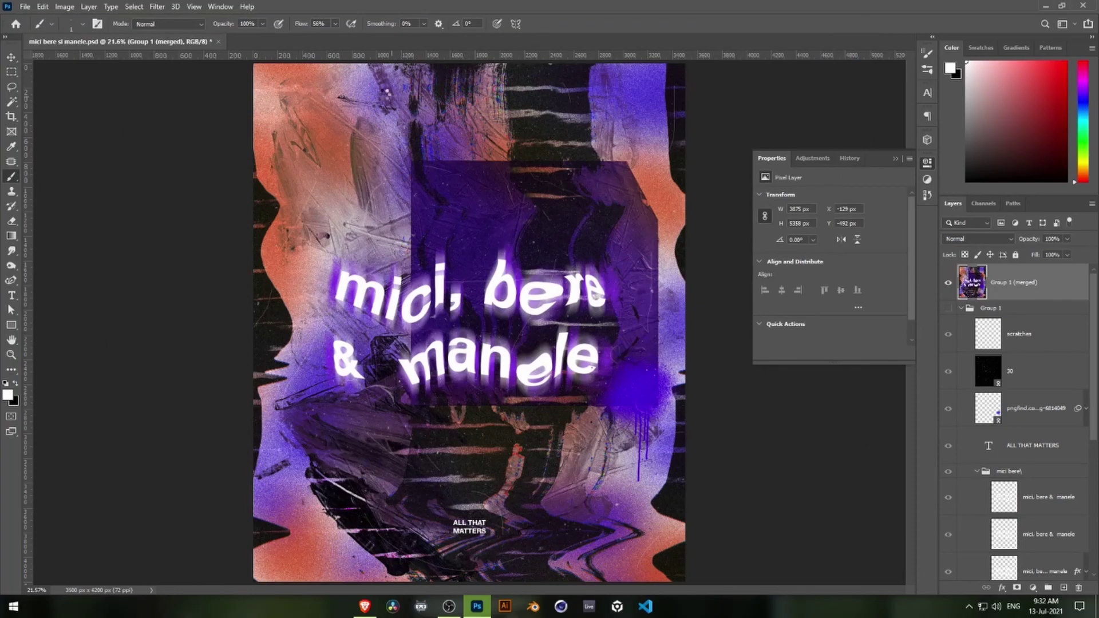
click(218, 41)
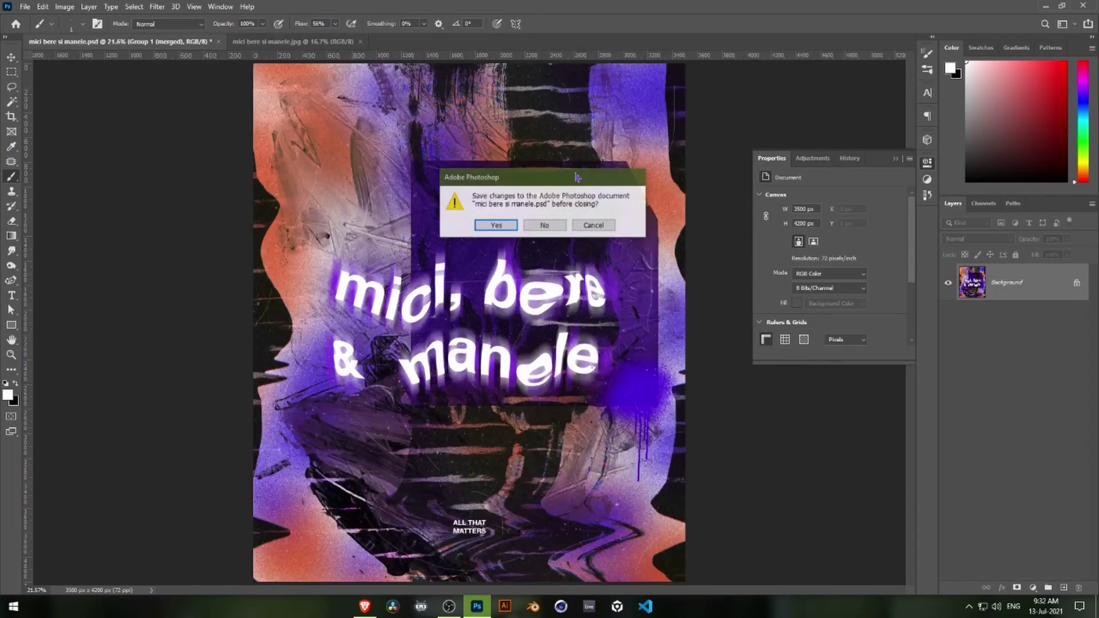
click(544, 225)
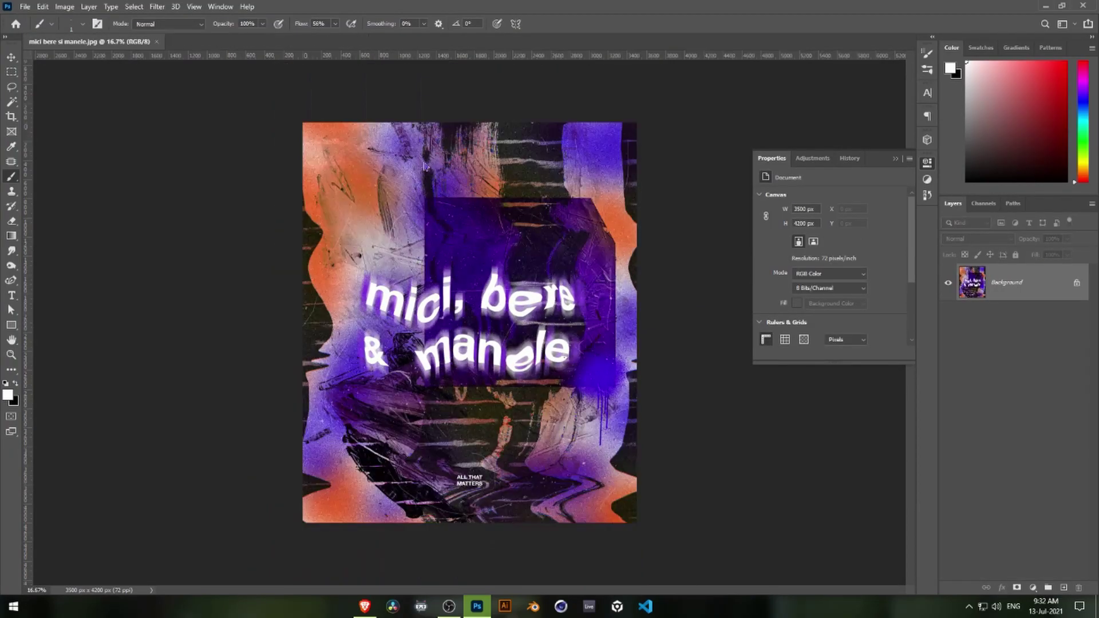
click(154, 7)
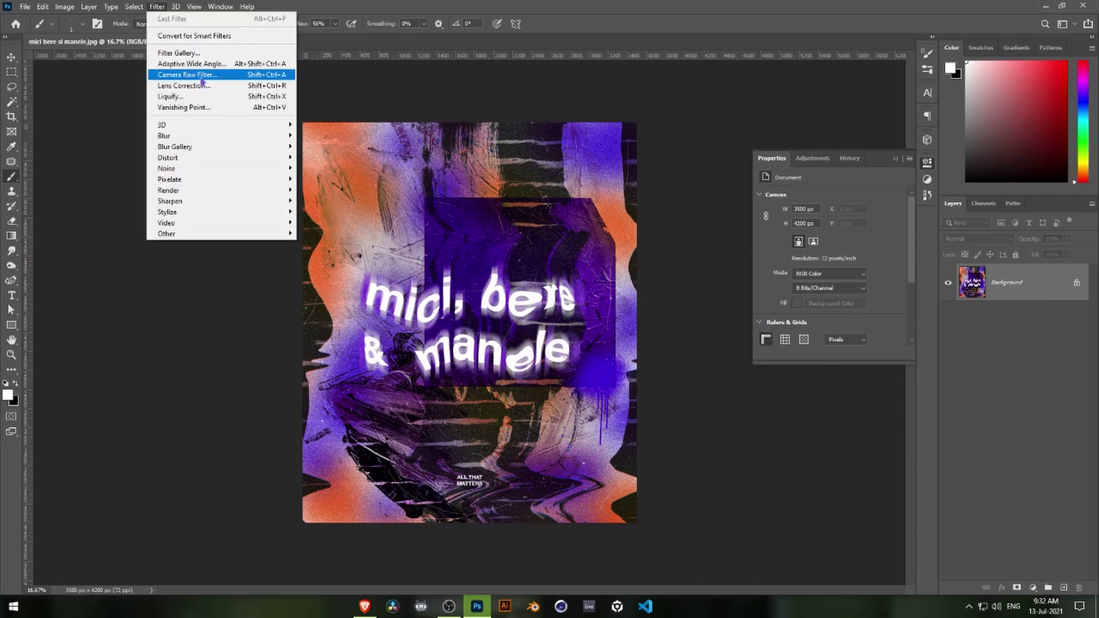
click(221, 78)
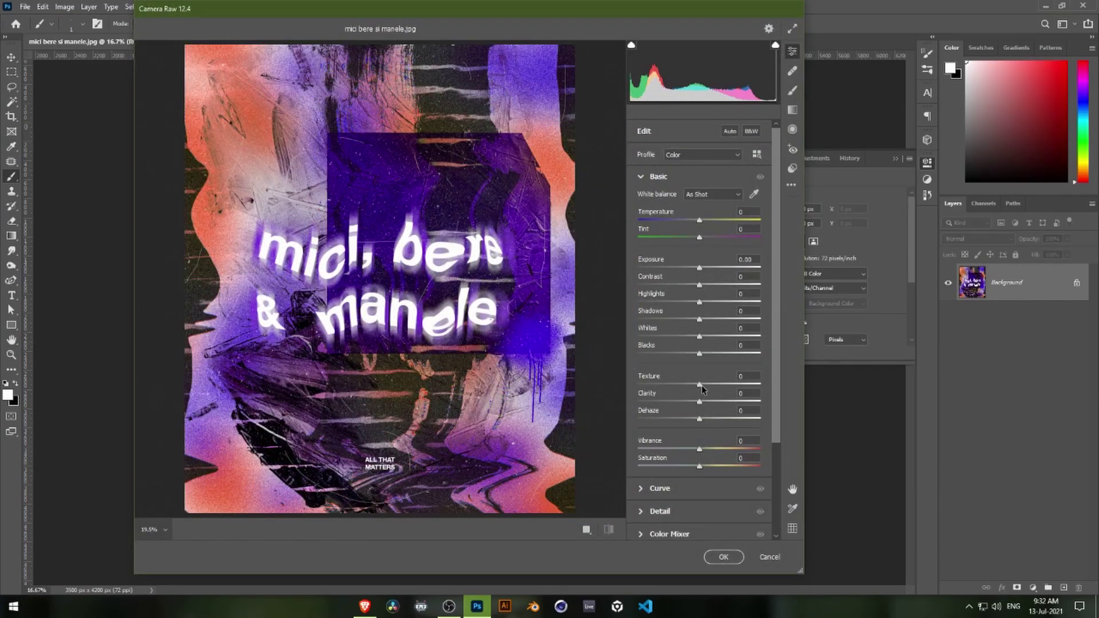
mouse_move(699, 384)
mouse_down()
mouse_move(713, 384)
mouse_move(709, 421)
mouse_up()
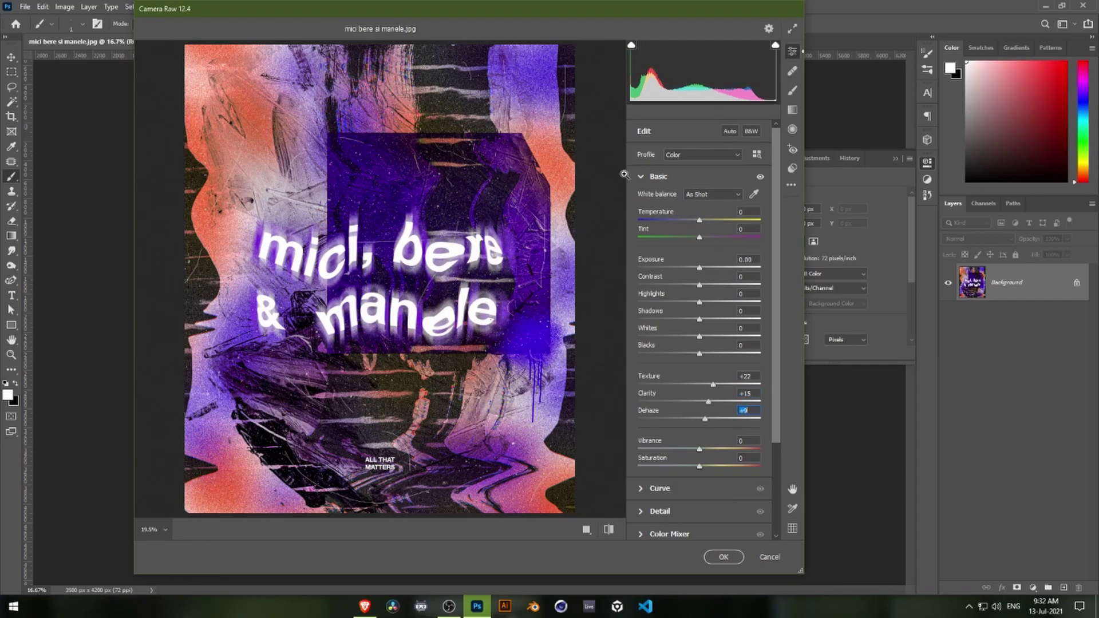
key(ctrl+z)
key(ctrl+z)
key(ctrl+z)
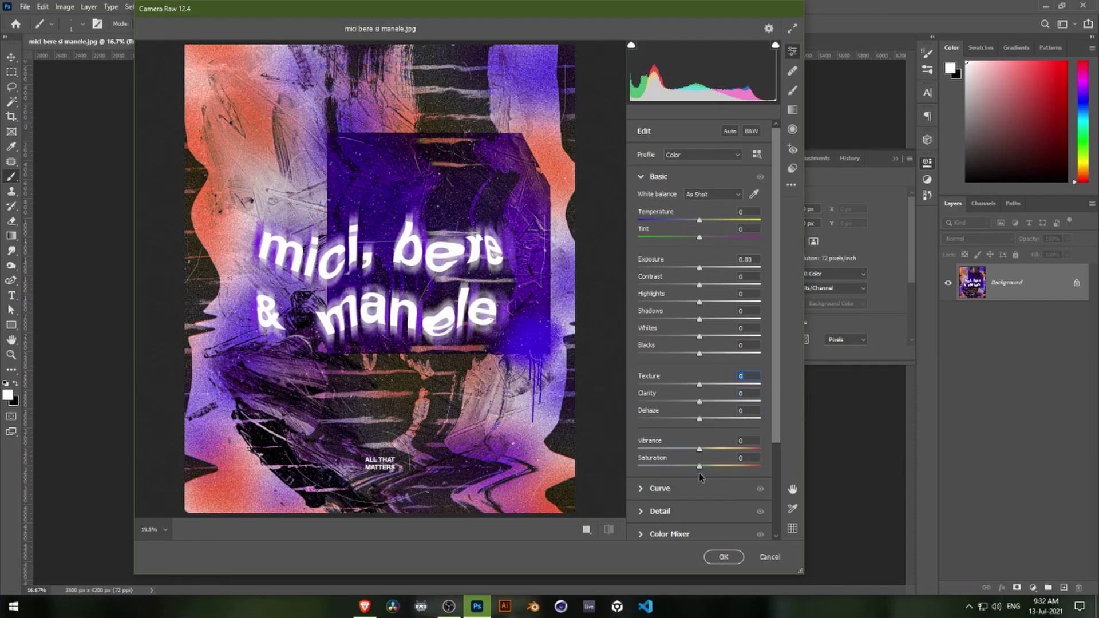
click(637, 491)
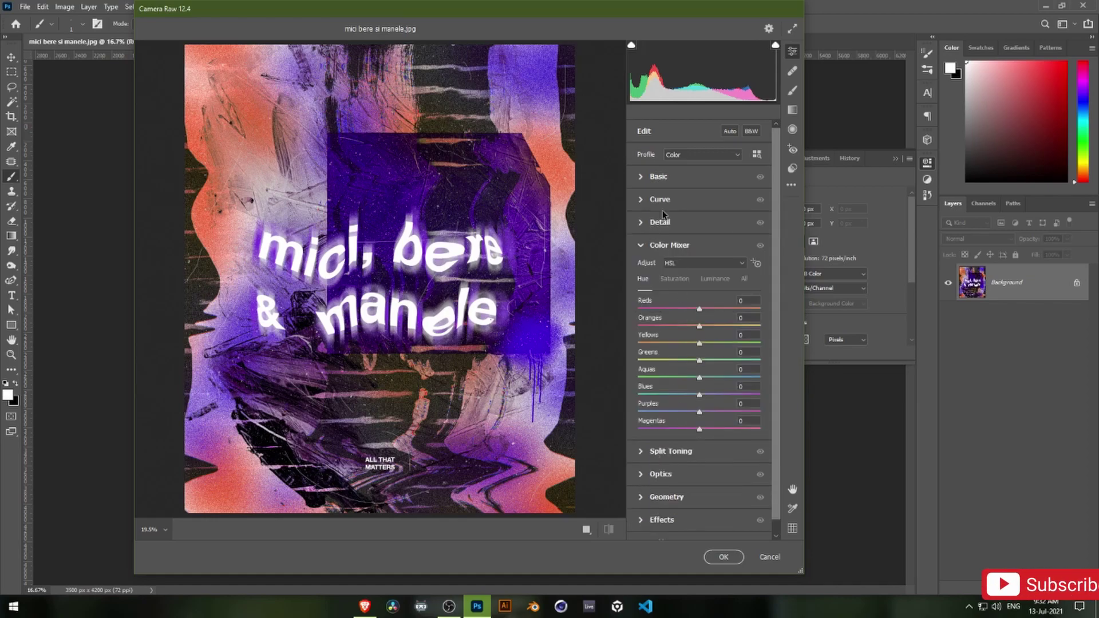
click(640, 200)
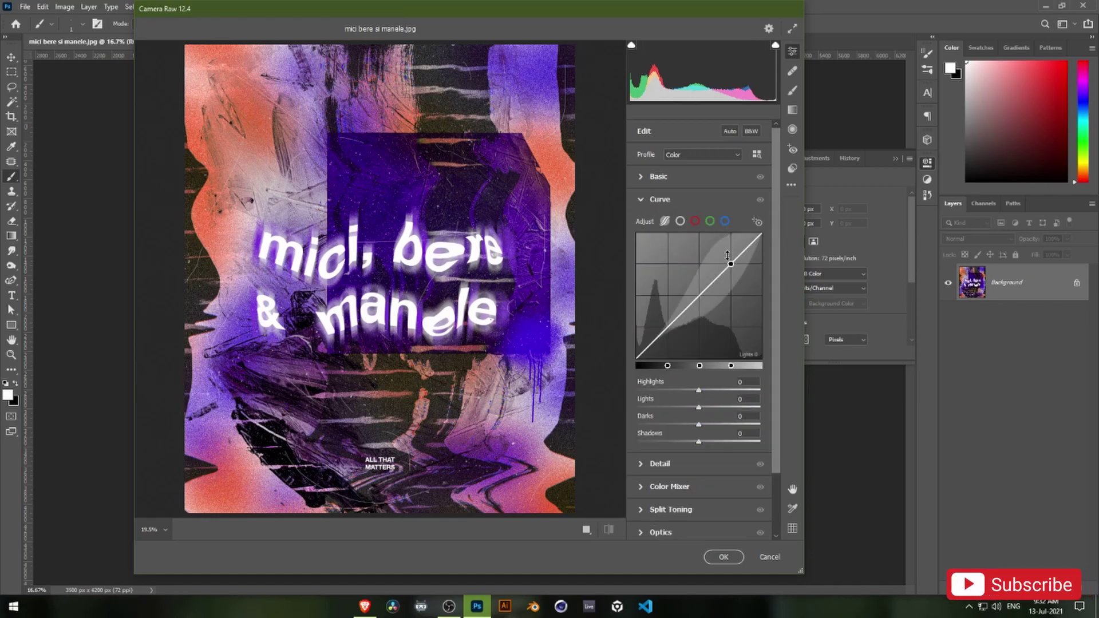
mouse_move(705, 275)
mouse_down()
mouse_move(705, 345)
mouse_move(695, 325)
mouse_up()
double_click(695, 326)
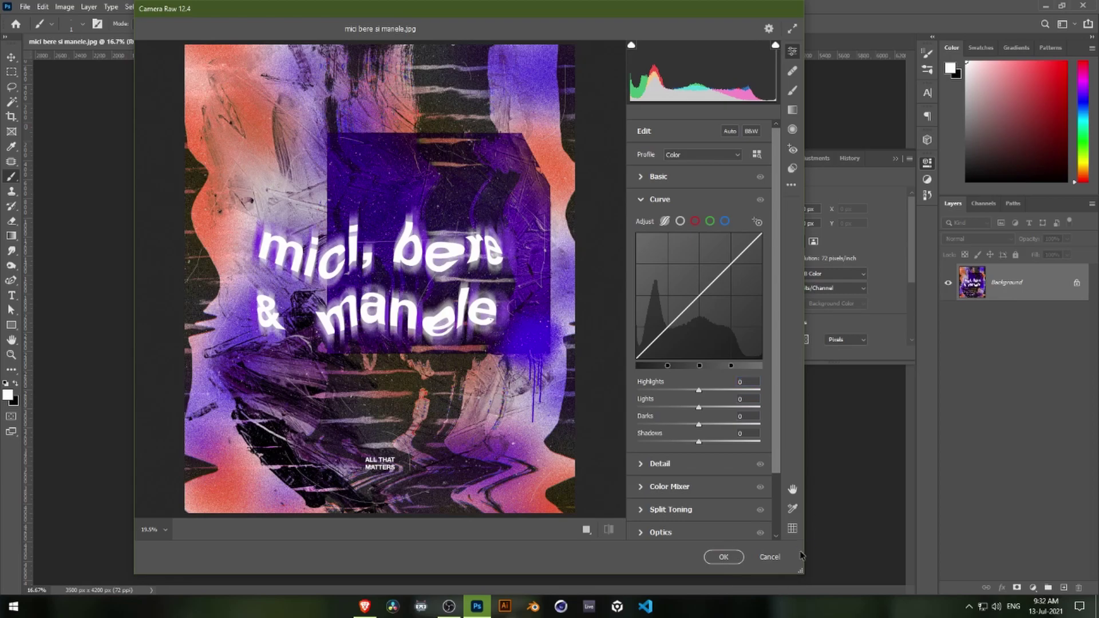
click(770, 557)
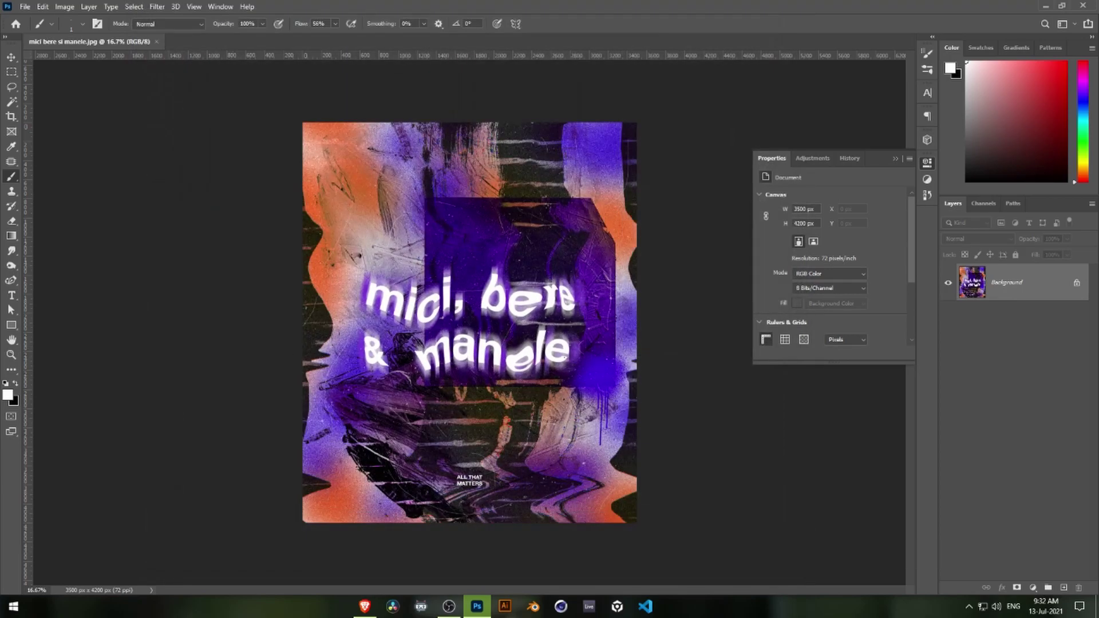